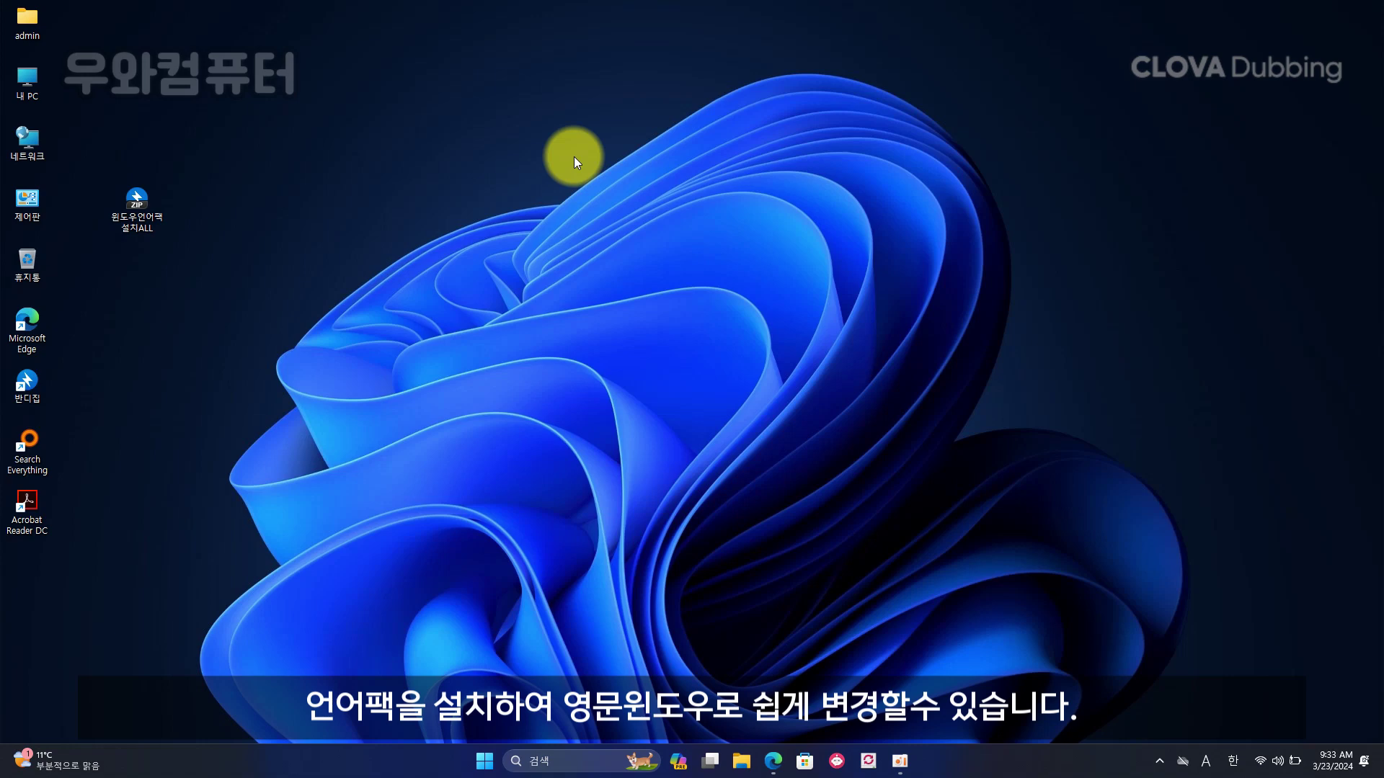
Extract the 윈도우언어팩설치ALL archive into its own folder and place that folder directly below the archive on the desktop
right_click(145, 206)
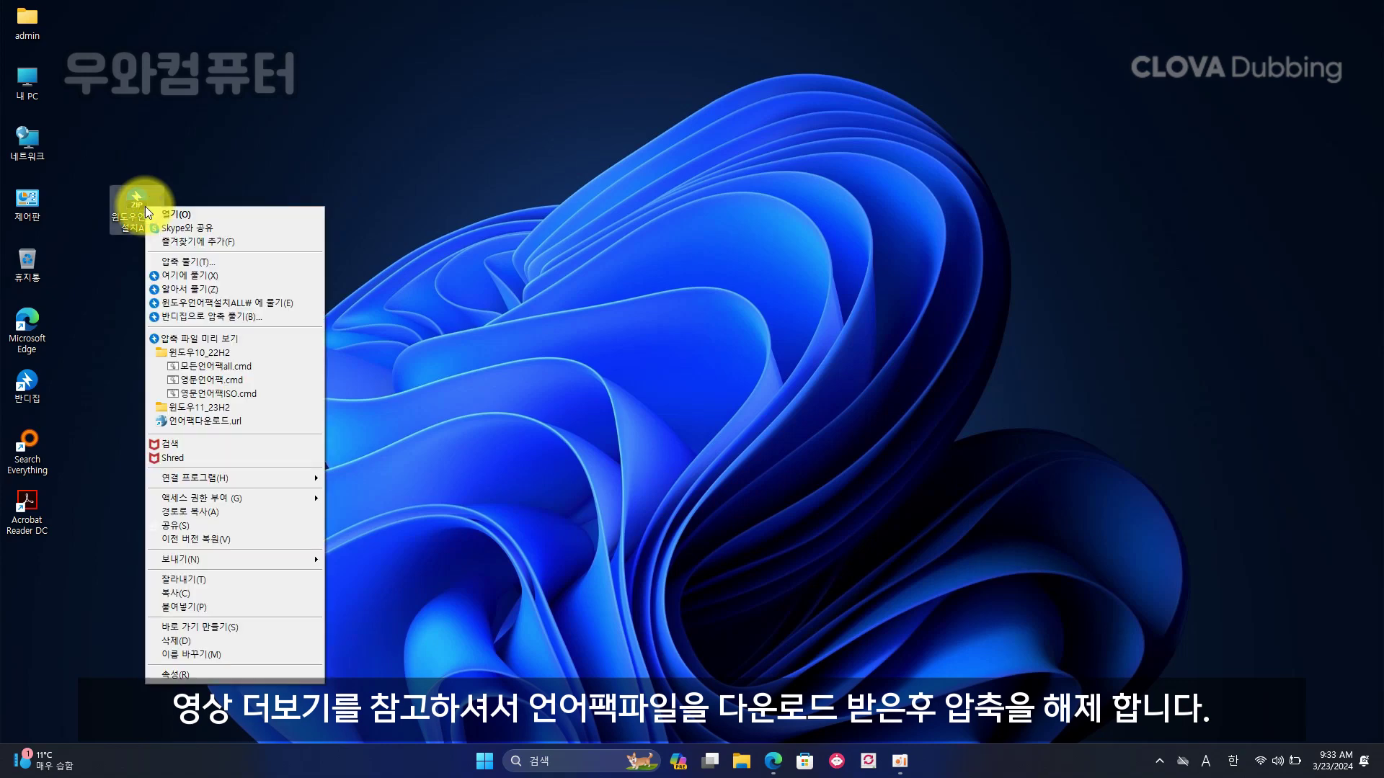
left_click(212, 306)
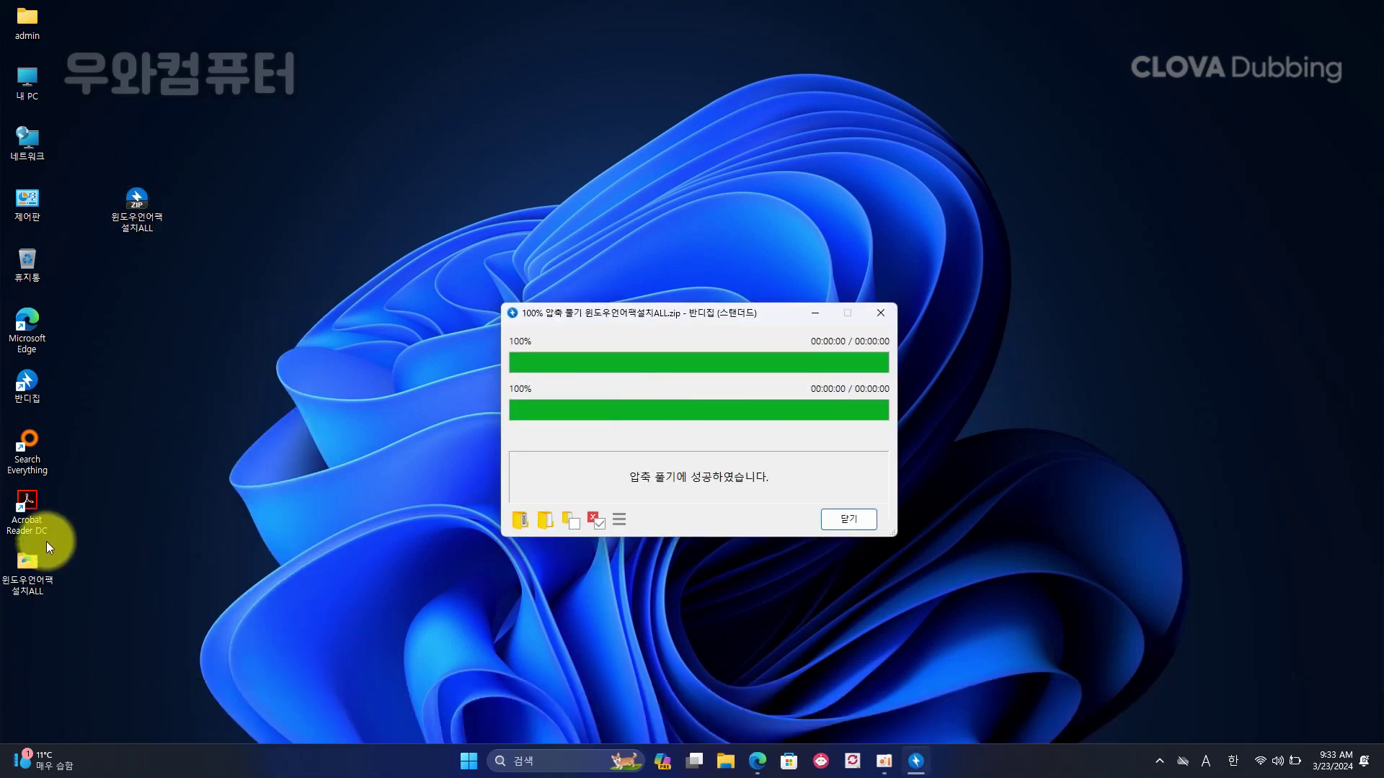
left_click_drag(33, 561, 159, 268)
left_click(836, 519)
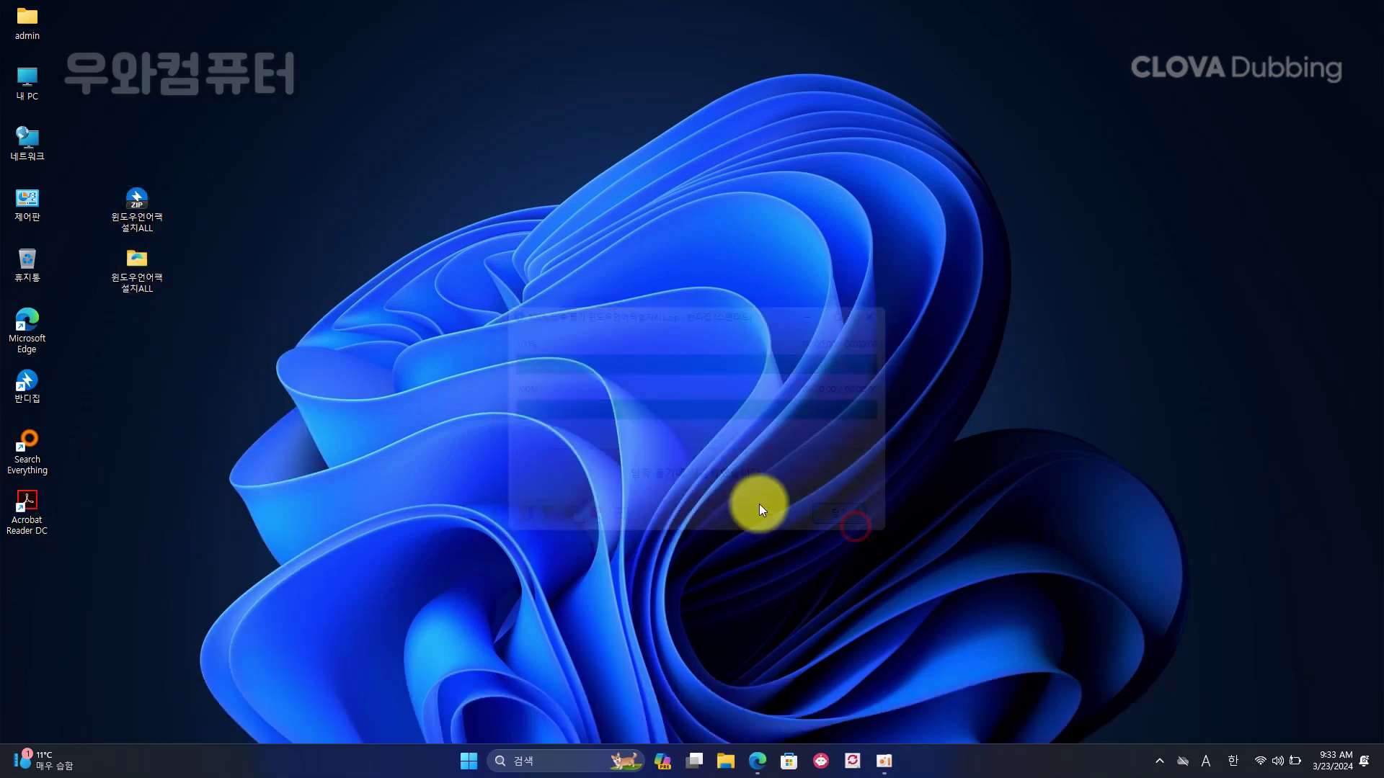
Open the 언어팩다운로드 web shortcut from the extracted 윈도우언어팩설치ALL folder and maximize the browser window
double_click(154, 274)
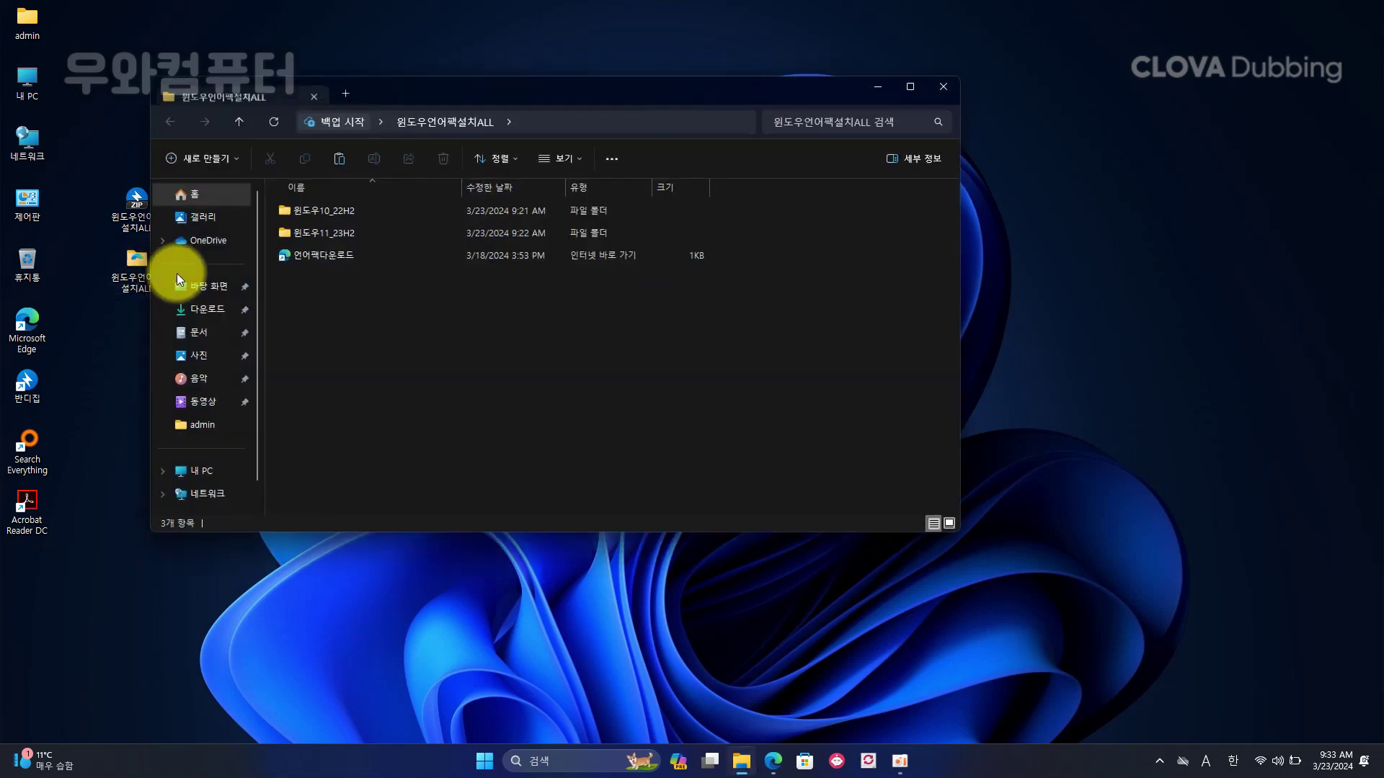
left_click_drag(959, 531, 687, 391)
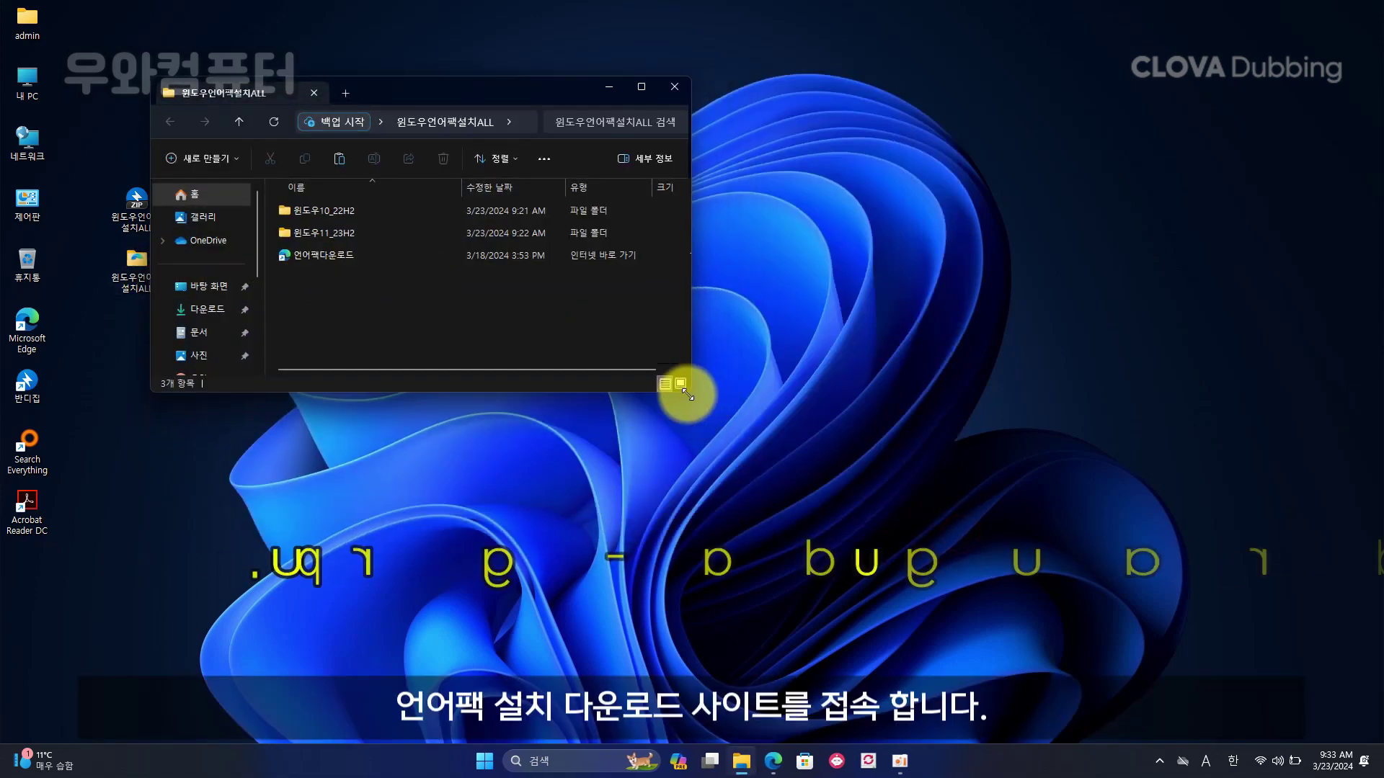
left_click_drag(416, 98, 512, 209)
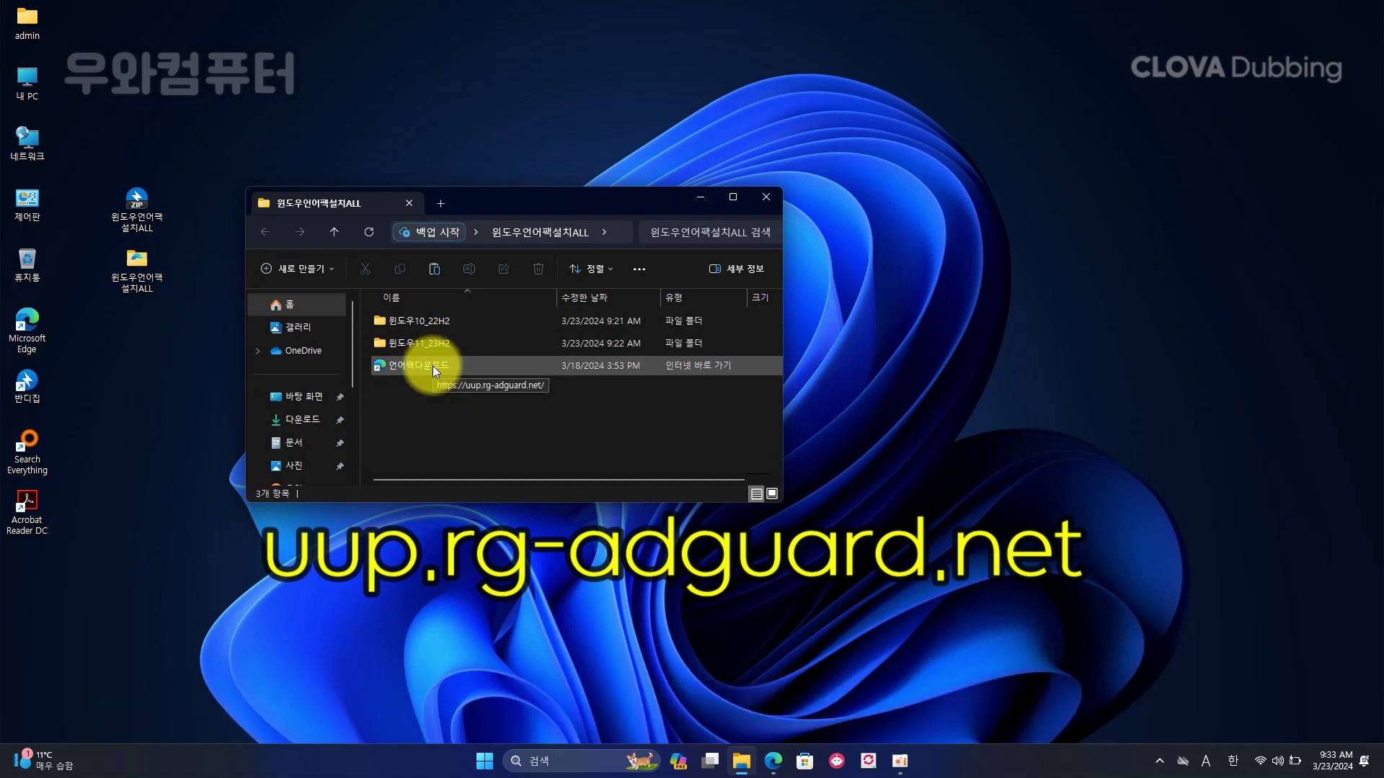
double_click(433, 365)
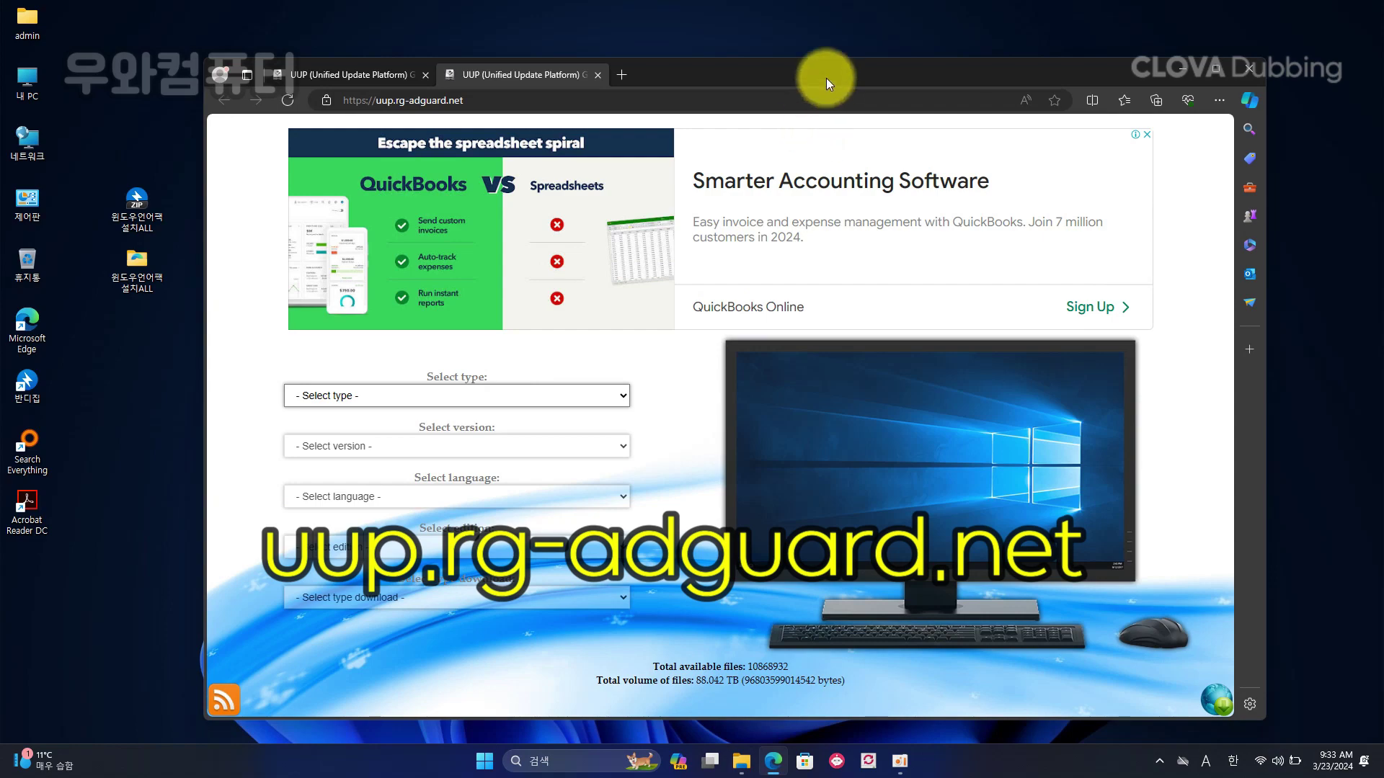
double_click(826, 78)
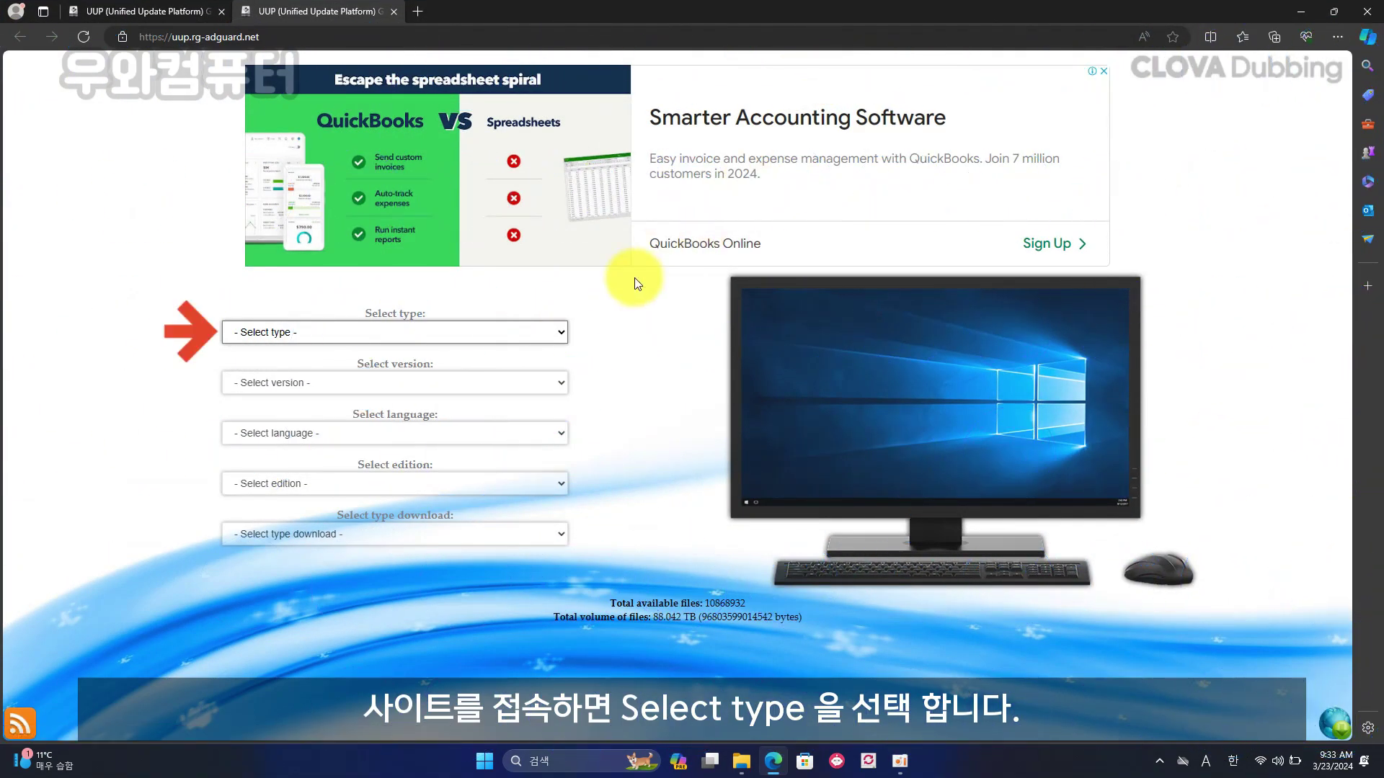
Choose Windows (Final version) as the type and Windows 11, version 23H2 [x64] as the version
left_click(432, 332)
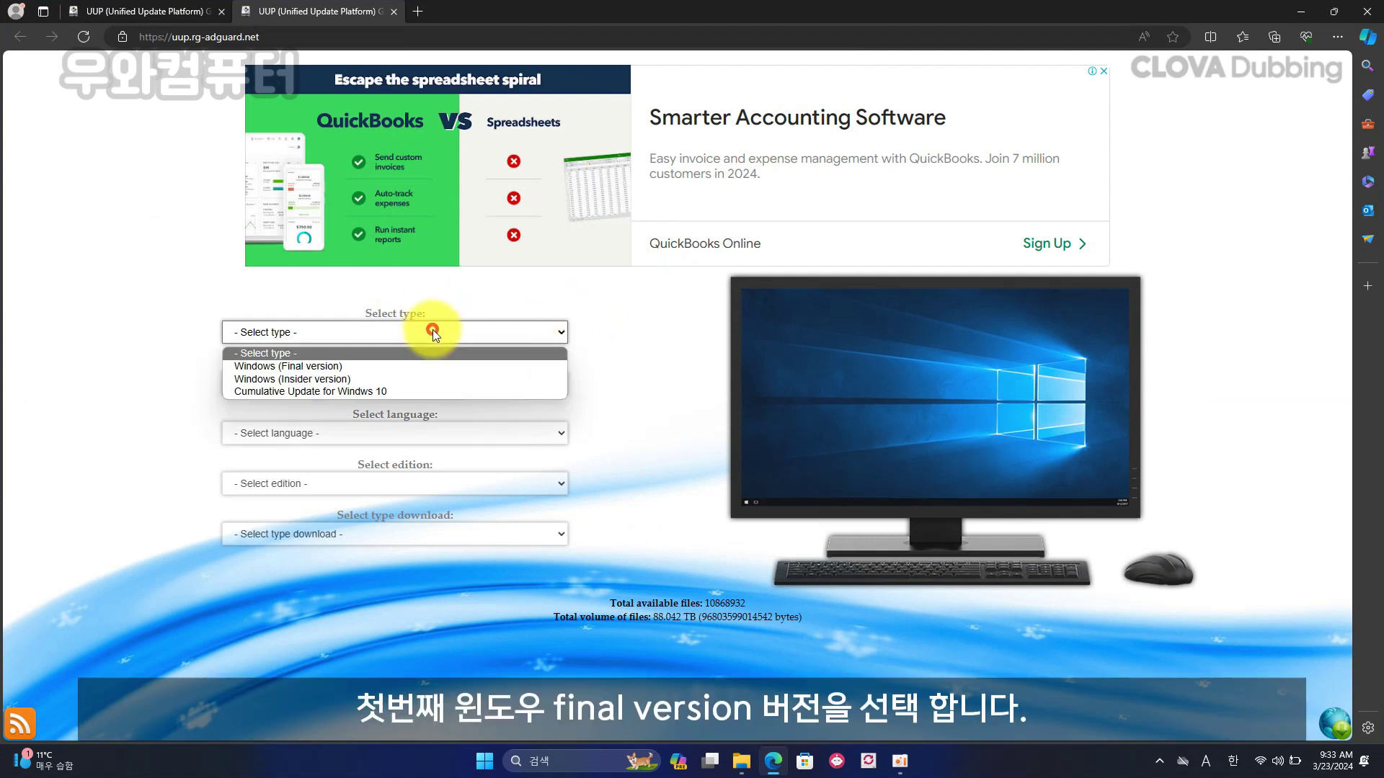
left_click(419, 367)
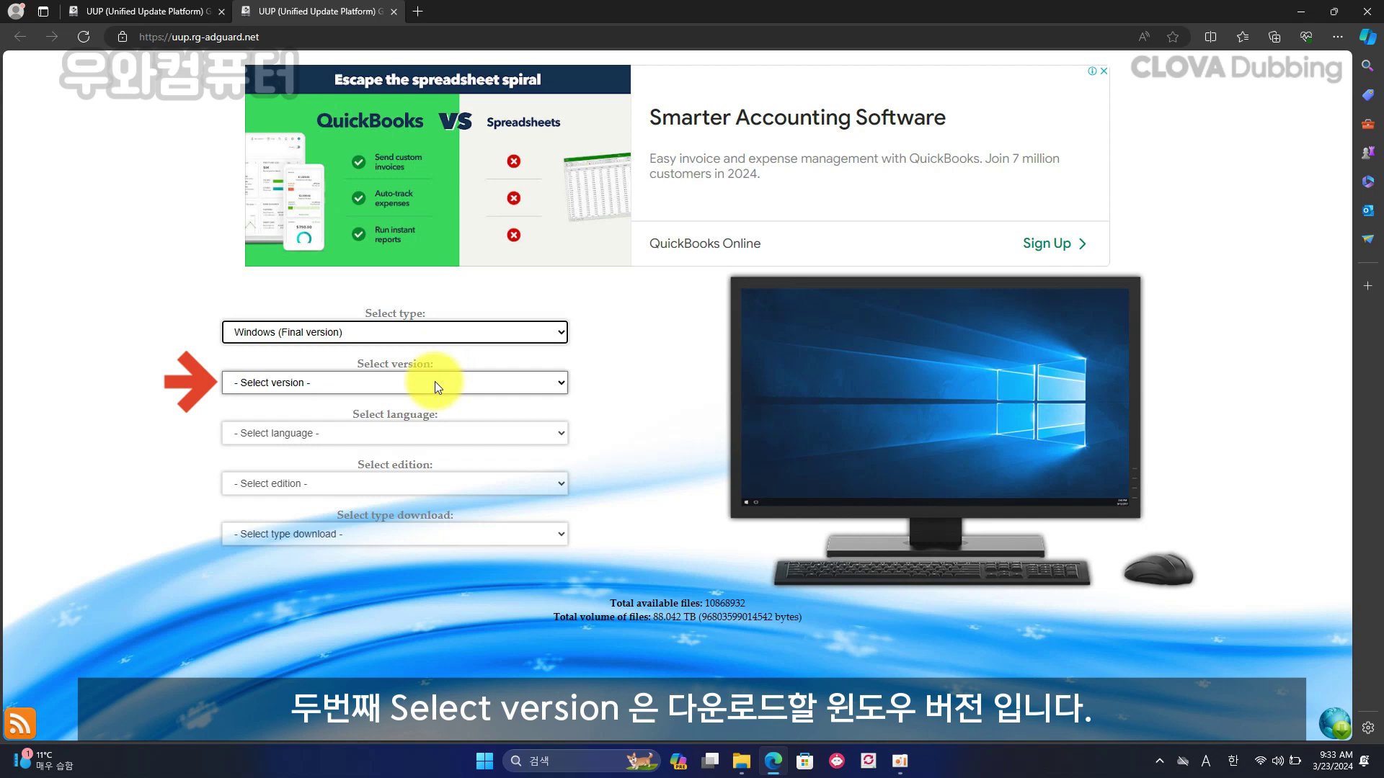
left_click(435, 382)
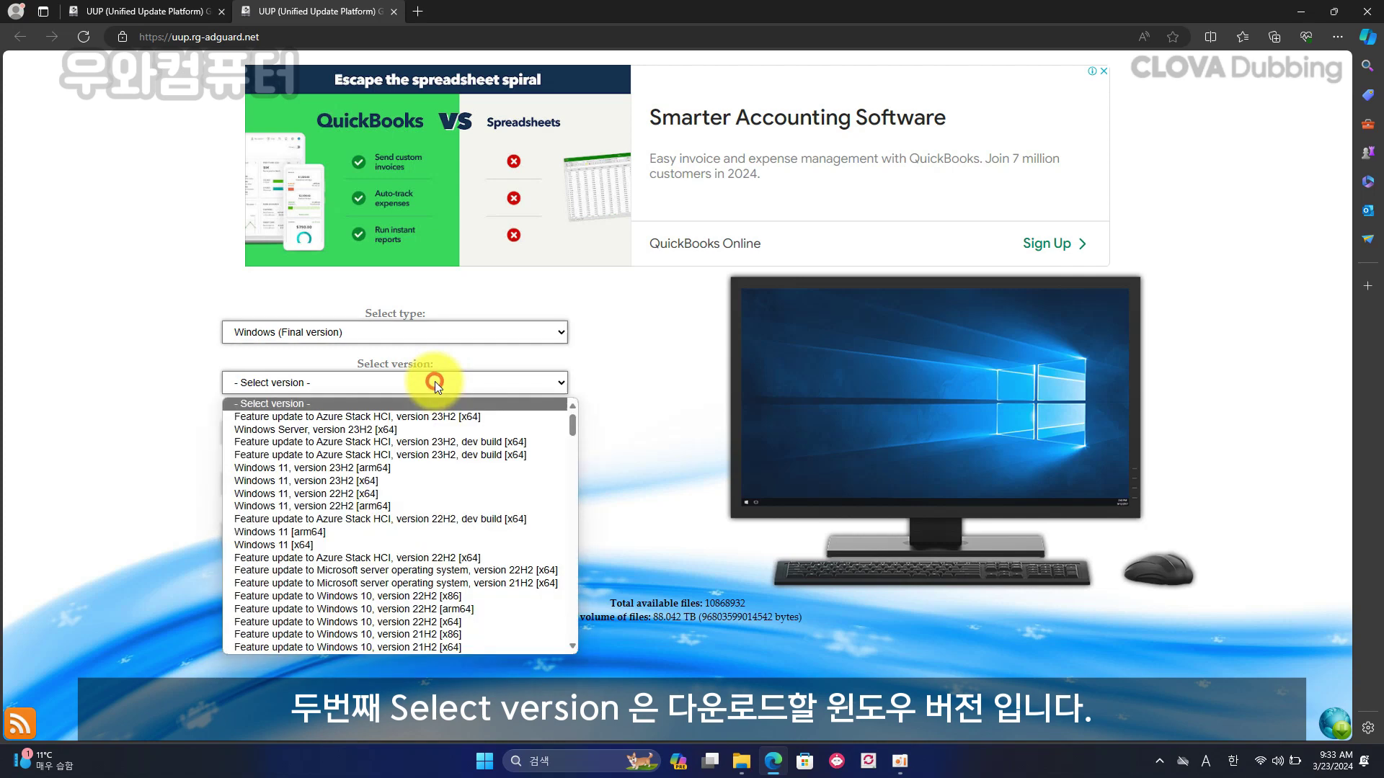
left_click(497, 479)
Choose en-us: English (United States) as the language and Windows 11 Professional as the edition
left_click(453, 432)
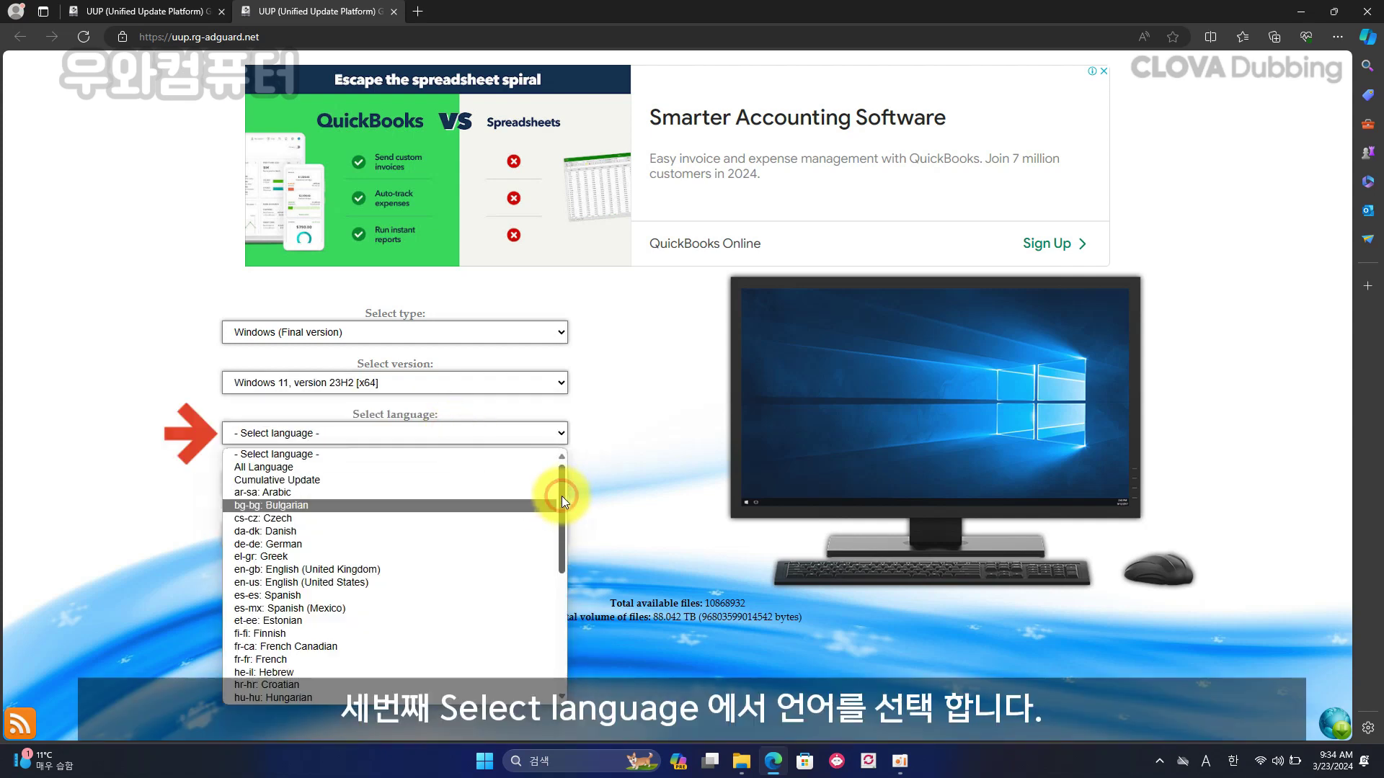
left_click_drag(562, 496, 531, 531)
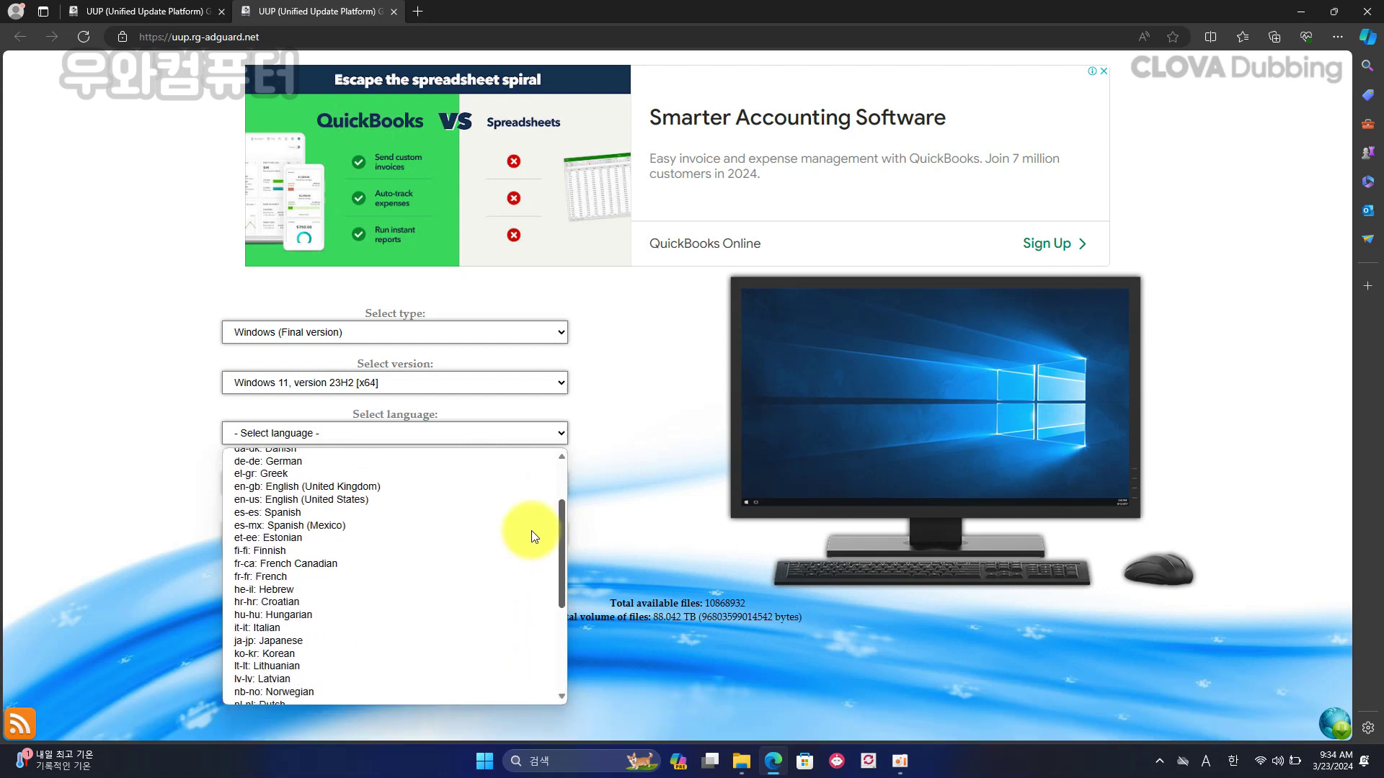
left_click(431, 494)
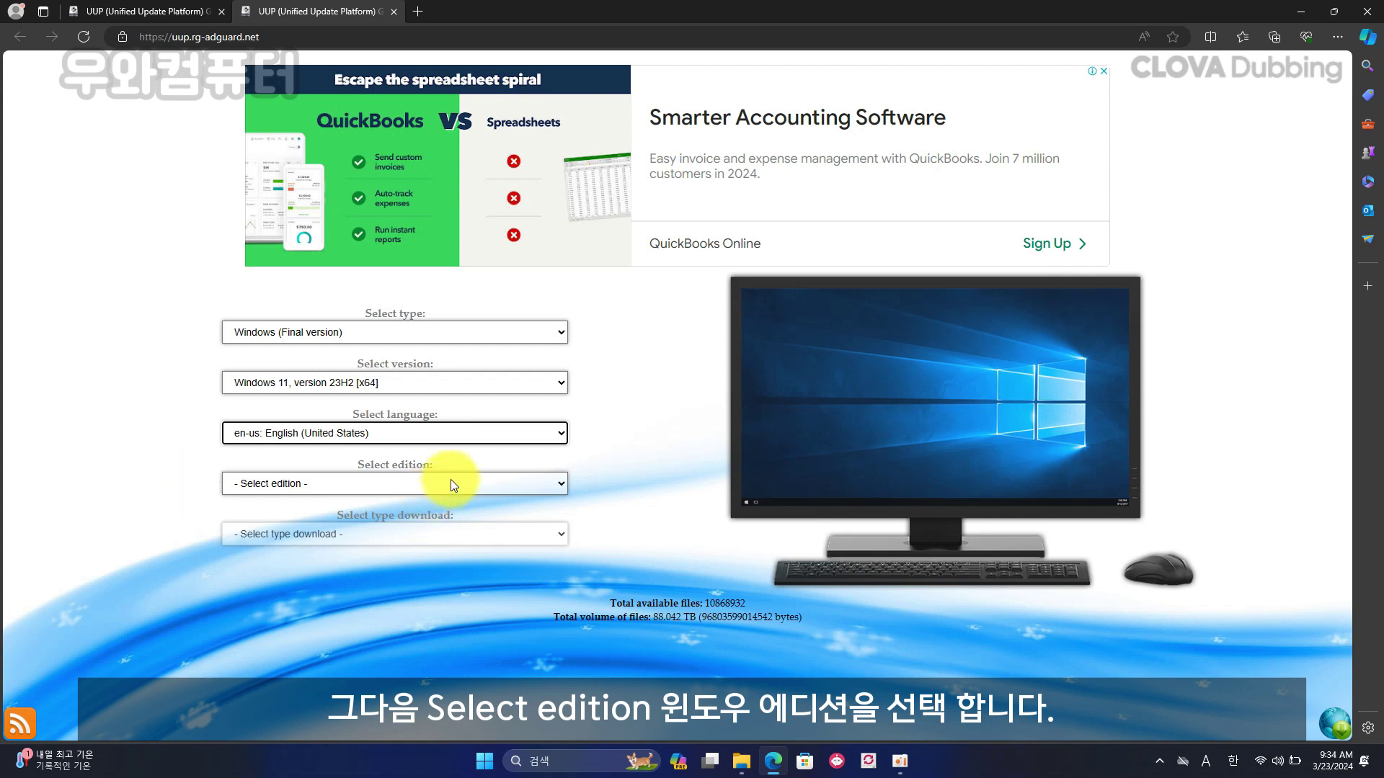
left_click(451, 481)
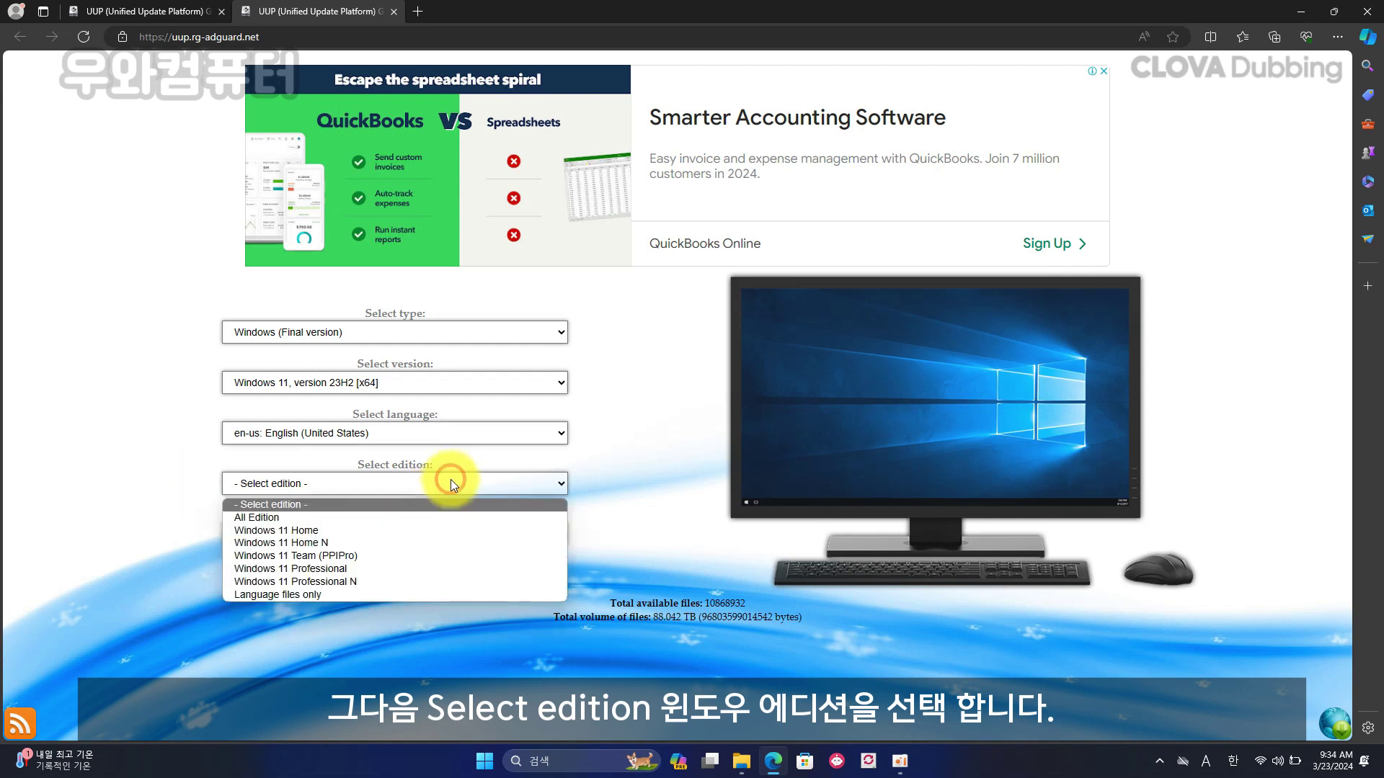
left_click(440, 569)
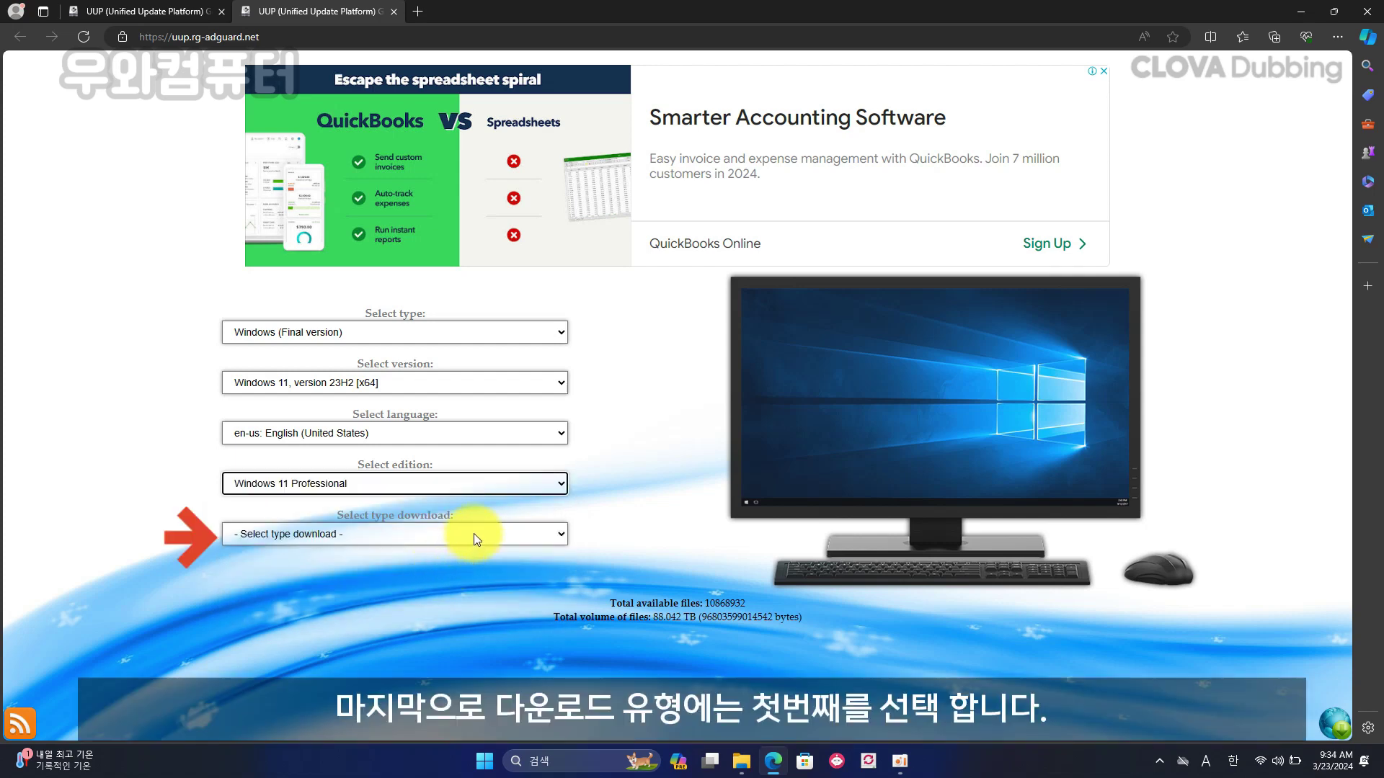
Choose Download ISO compiler in OneClick! (run downloaded CMD-file) as the download type and download the generated multi_creatingISO script
left_click(474, 535)
left_click(462, 569)
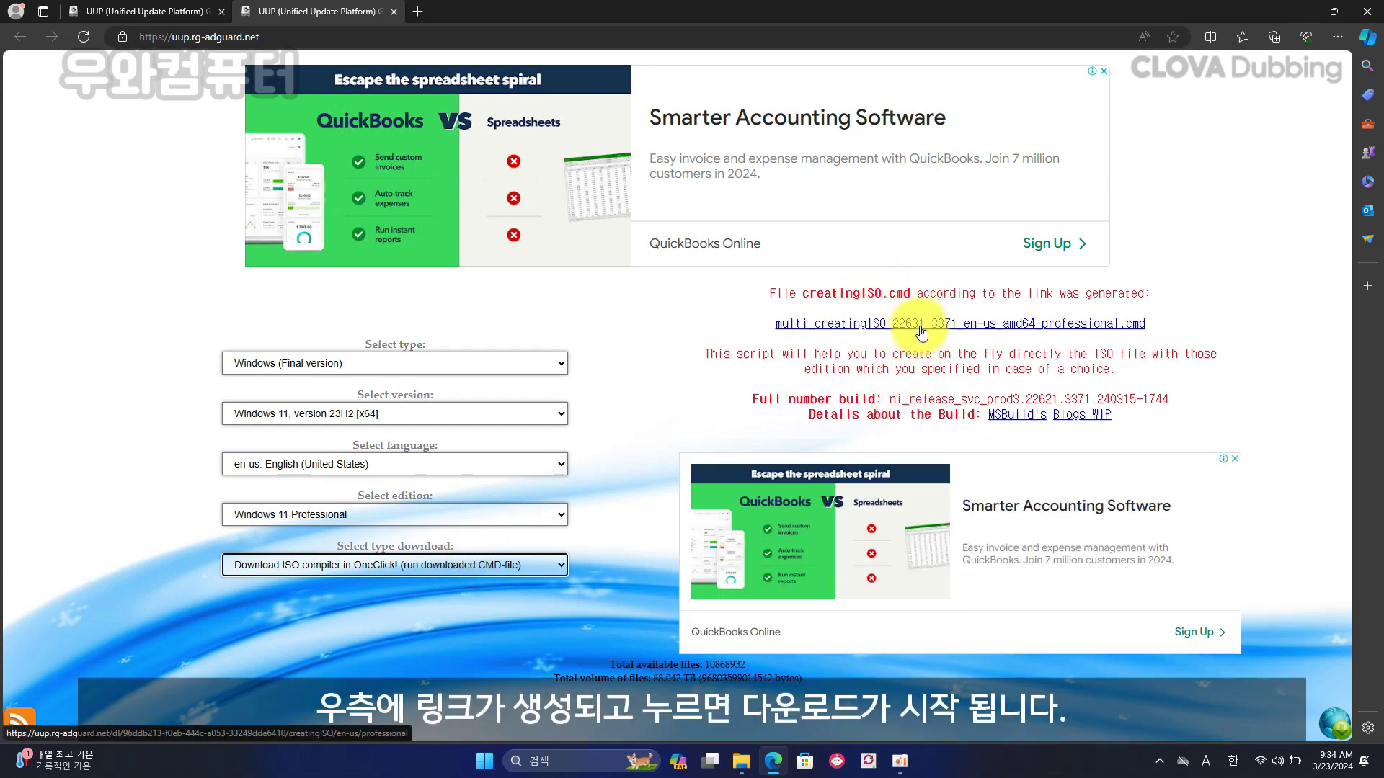
left_click(919, 329)
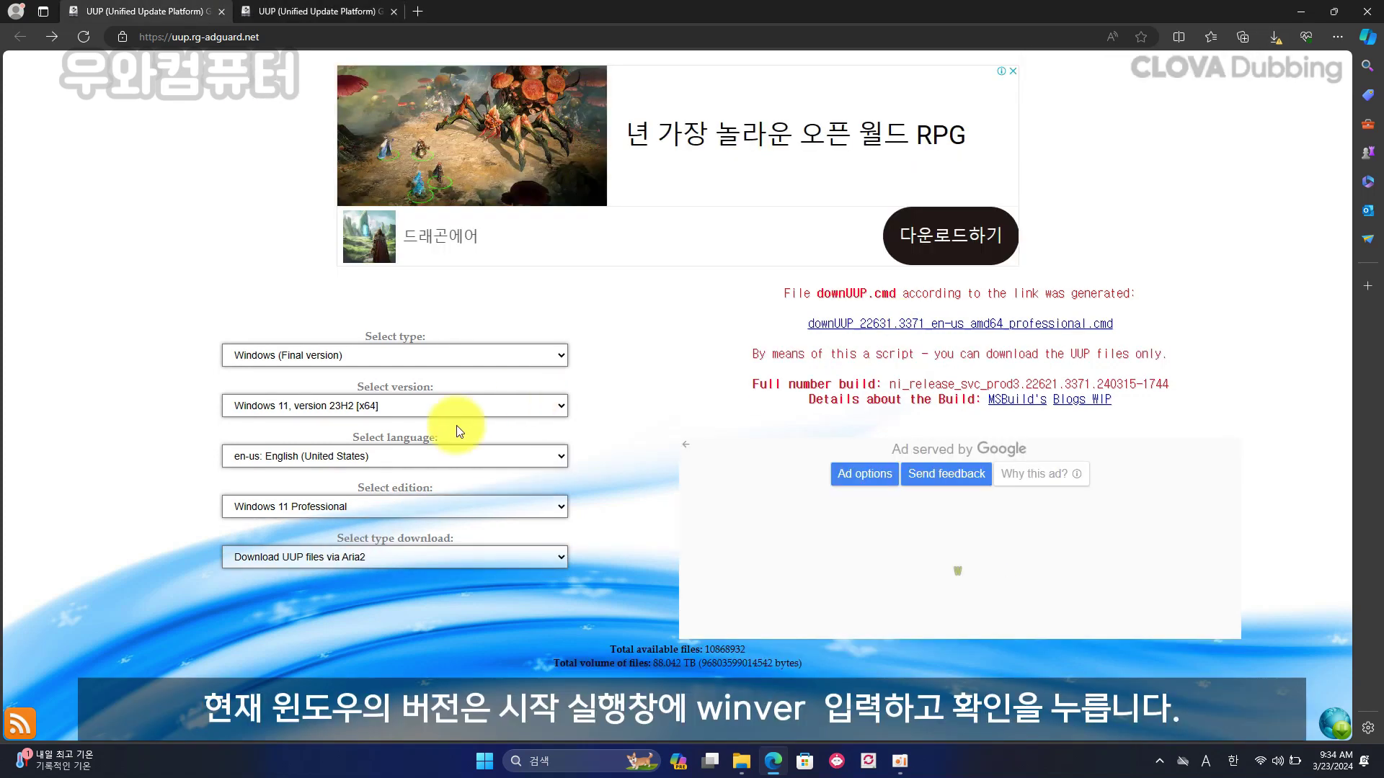
Run winver to check the installed Windows edition and version, and close the information window
right_click(481, 762)
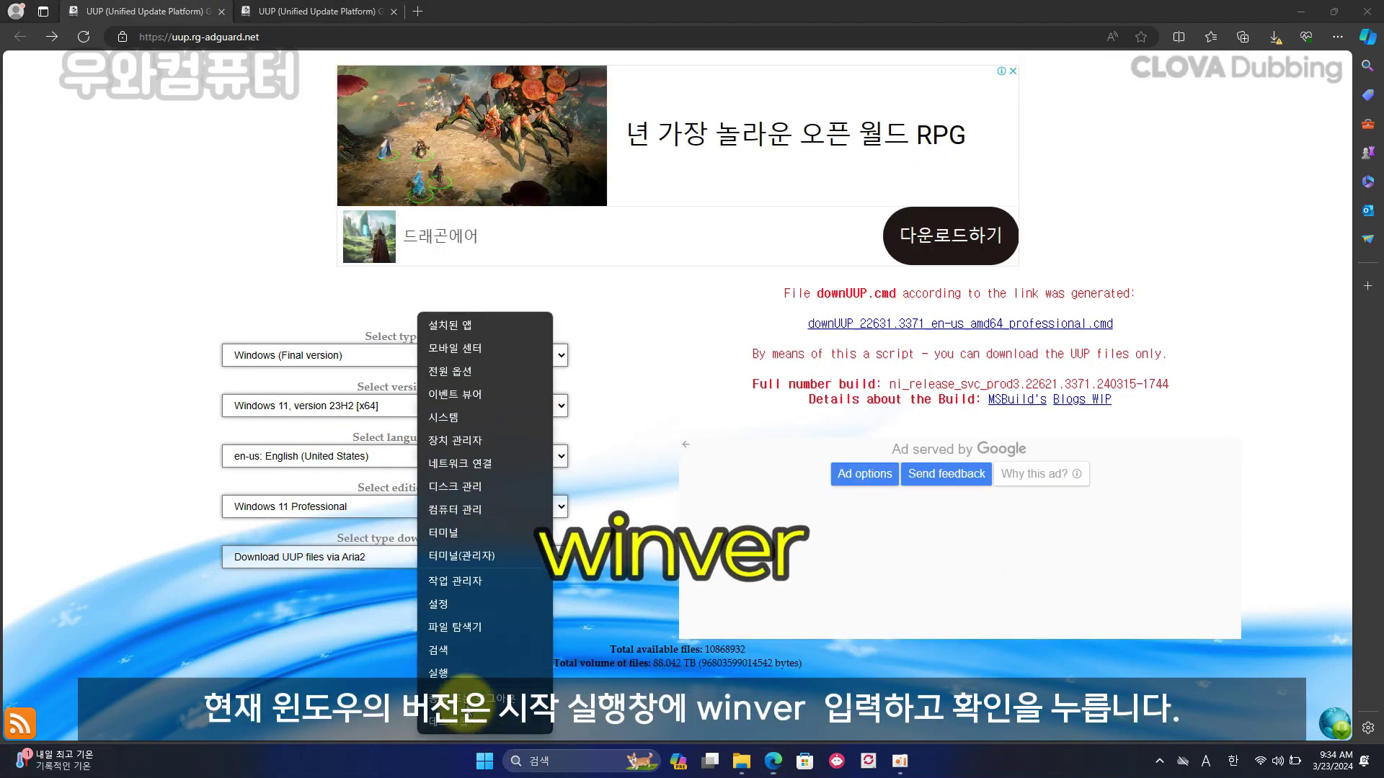
left_click(460, 678)
type("winver")
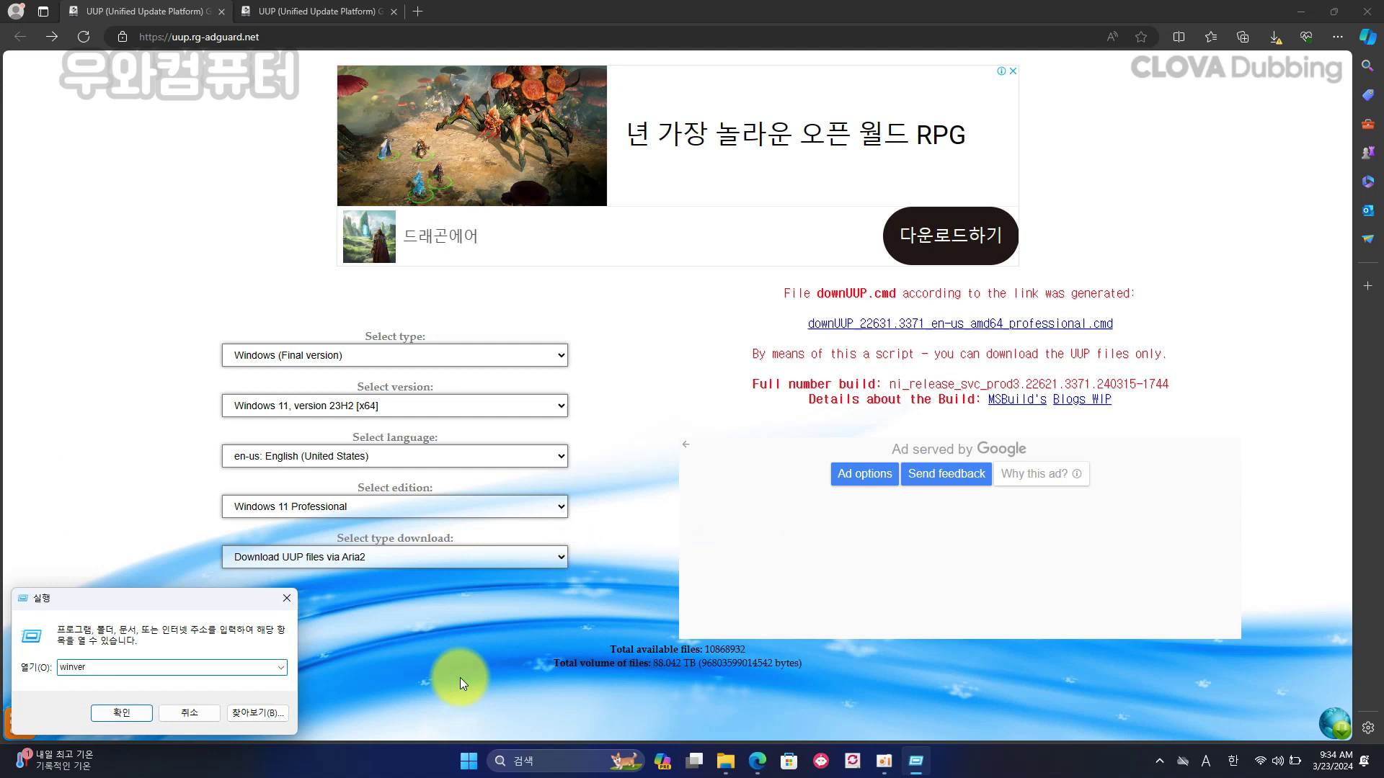
key("Return")
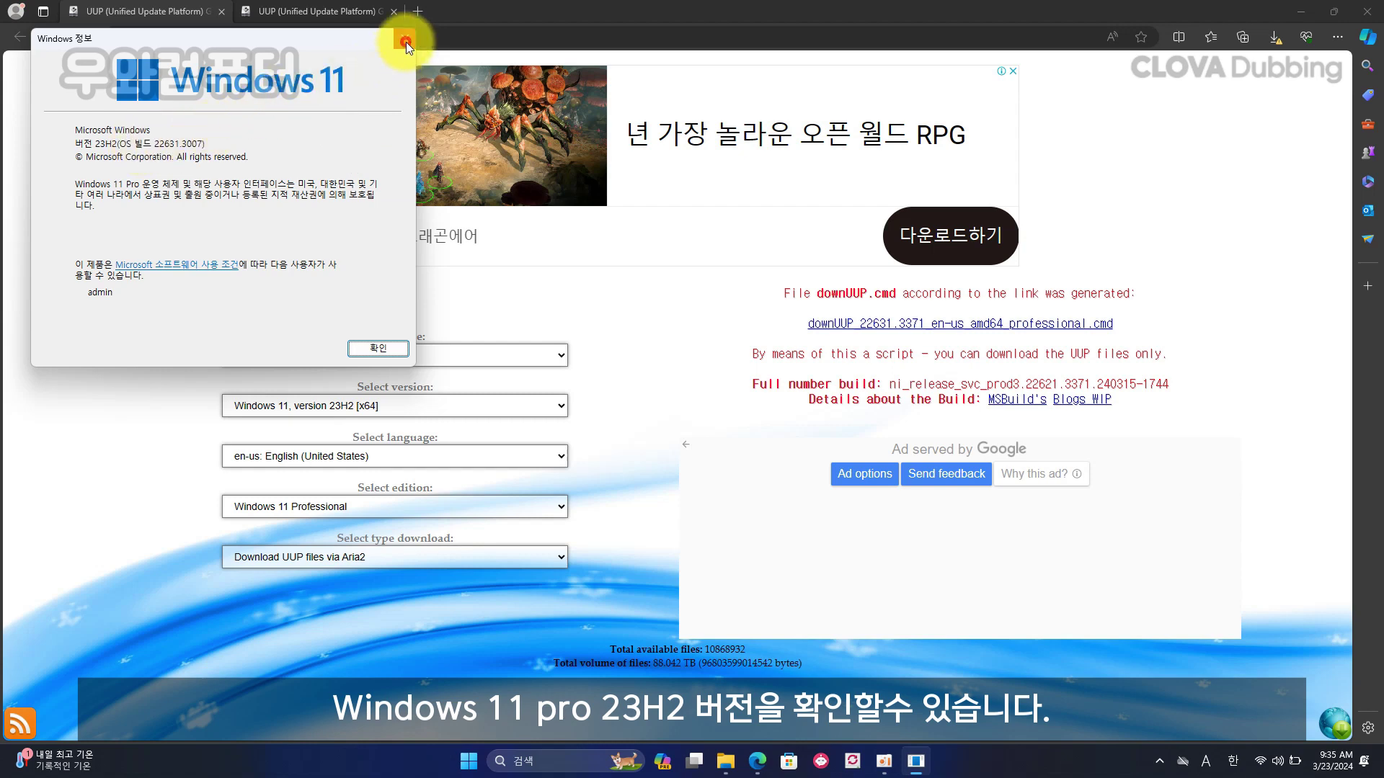
left_click(406, 41)
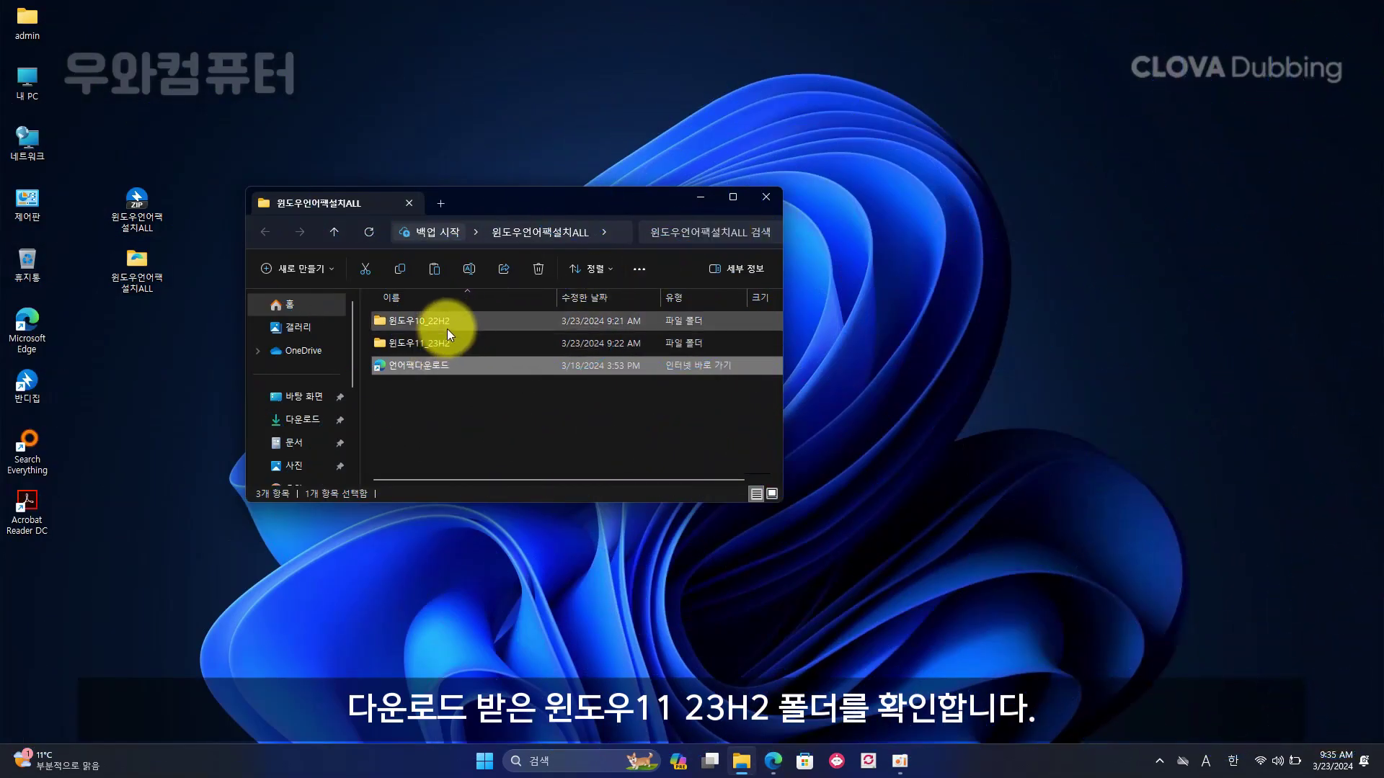
Run the 영문언어팩 script in the 윈도우11_23H2 folder as administrator and dismiss its console once the download completes
left_click(442, 343)
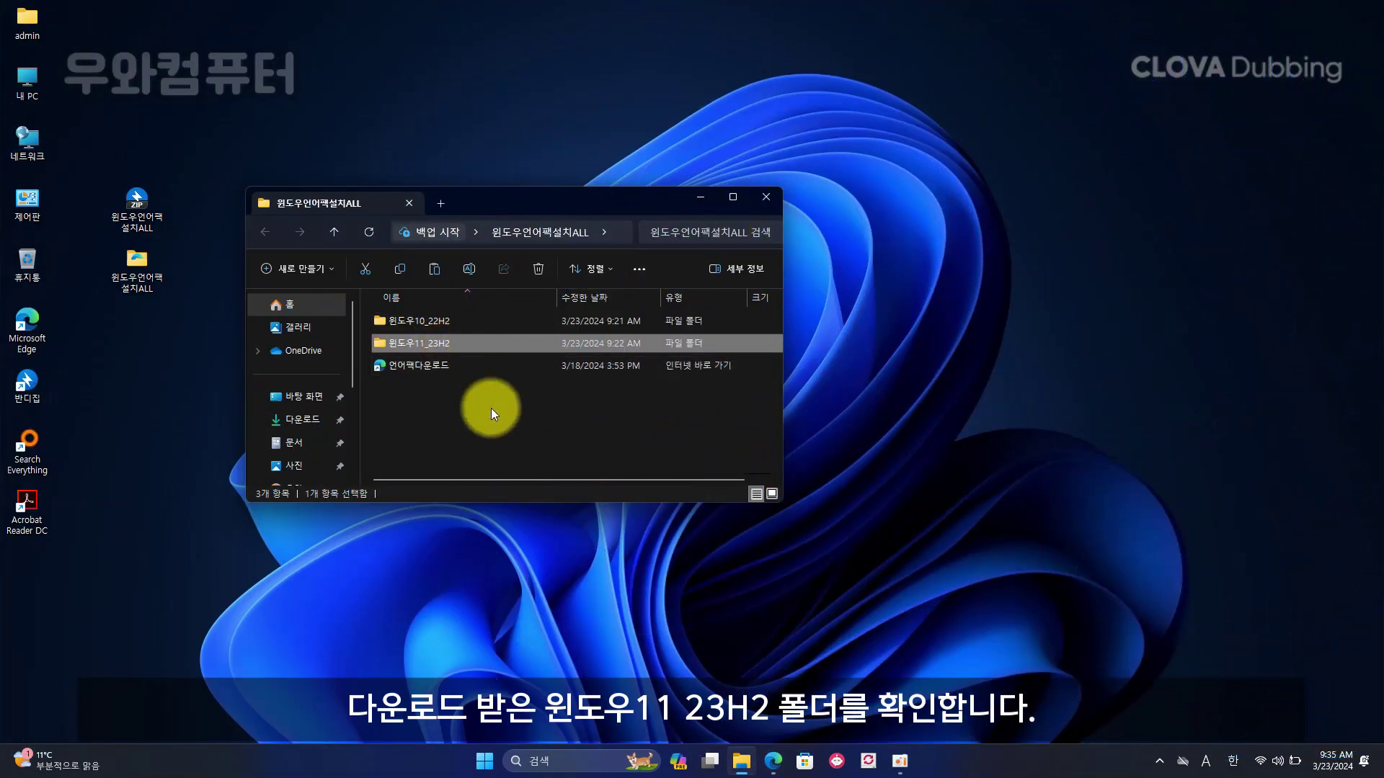
double_click(451, 346)
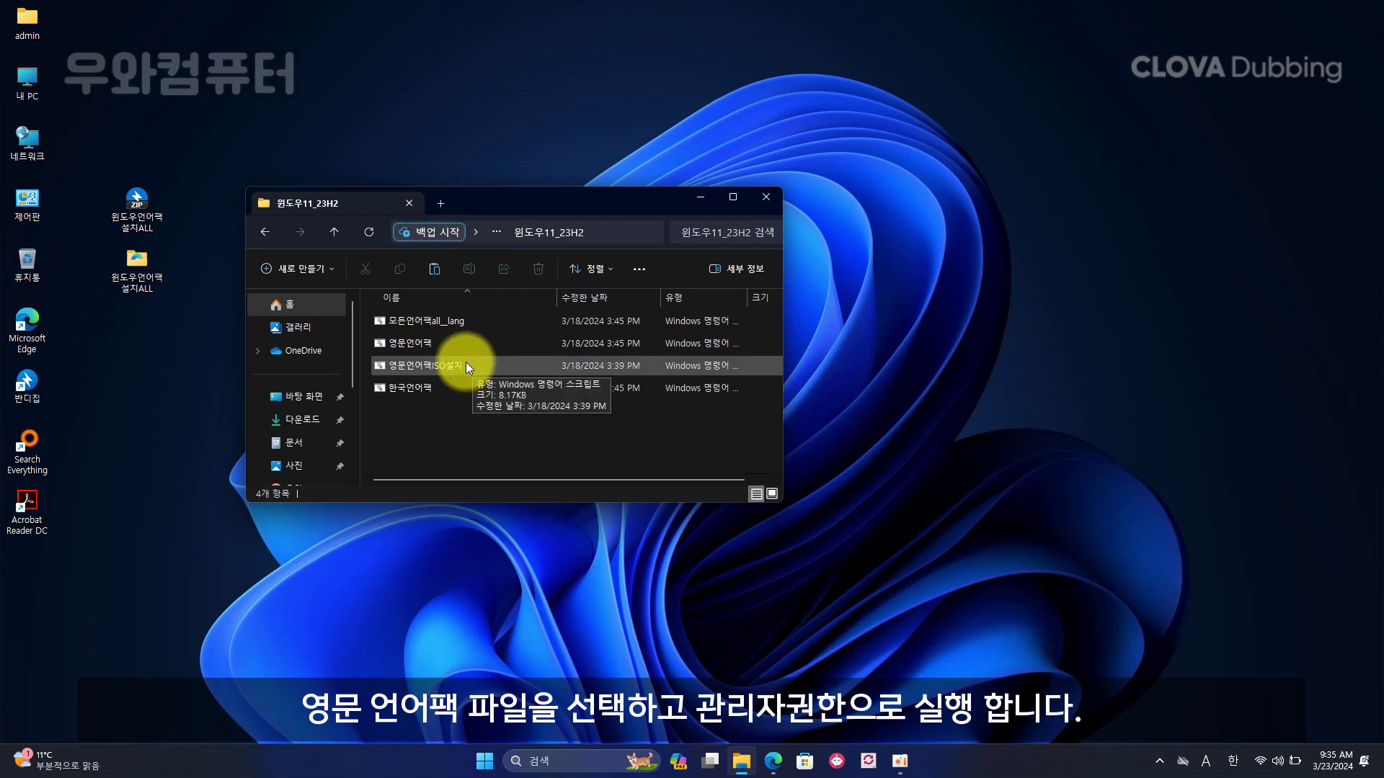
right_click(412, 346)
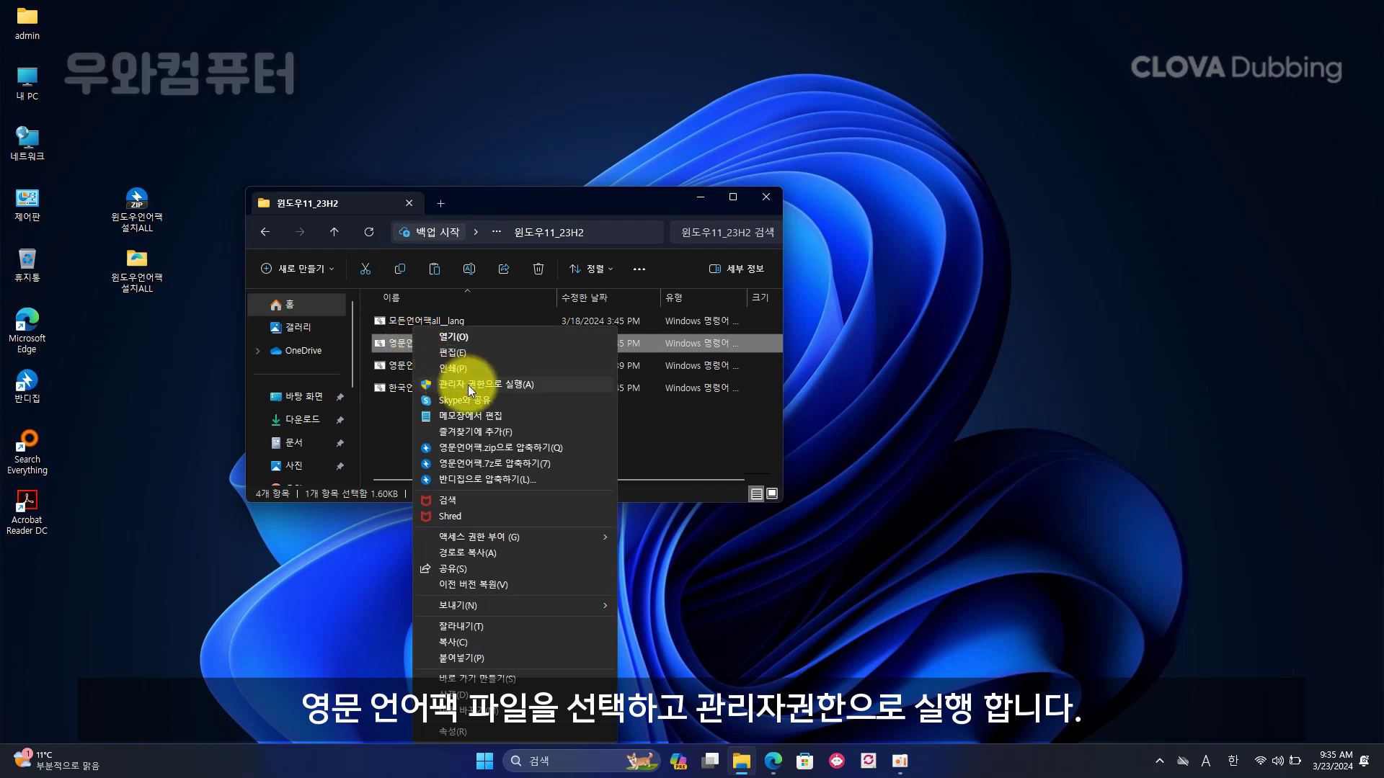
left_click(469, 385)
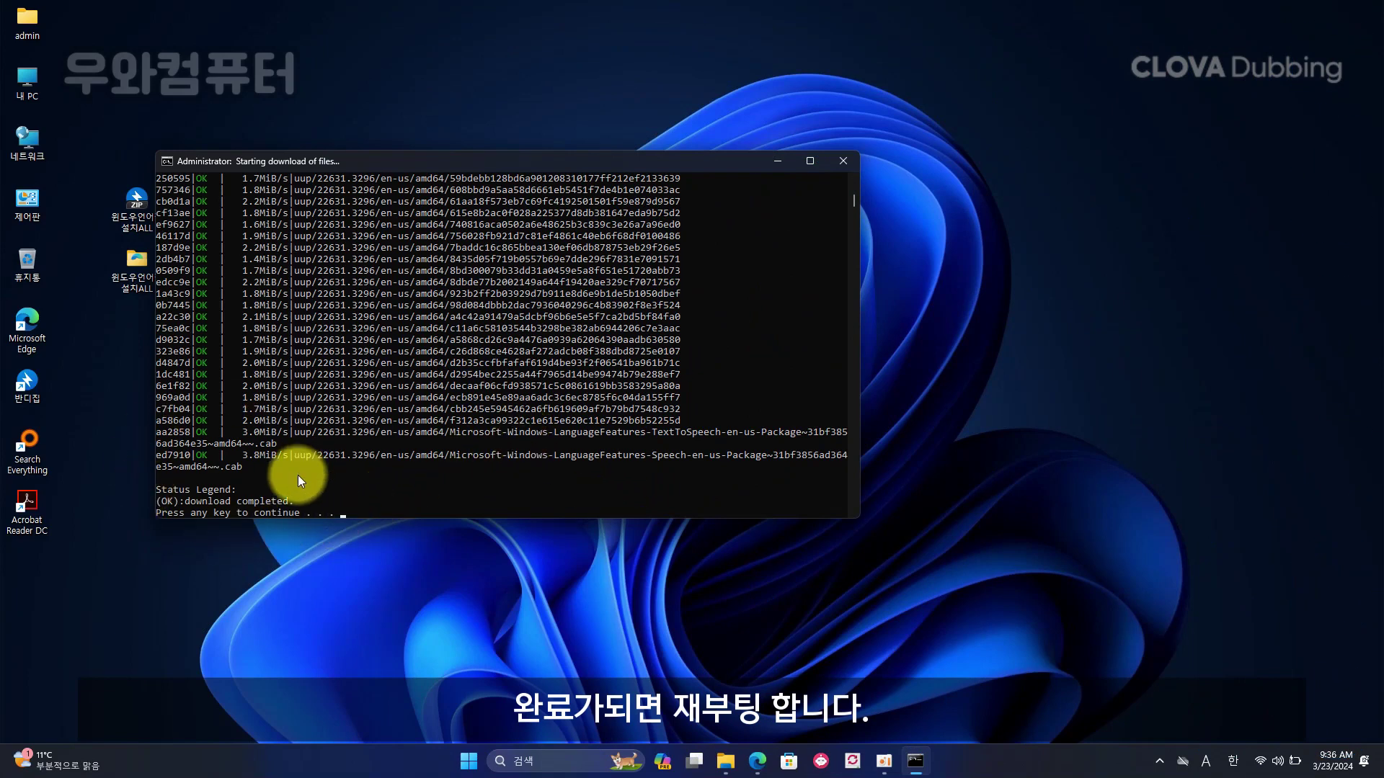
key("Return")
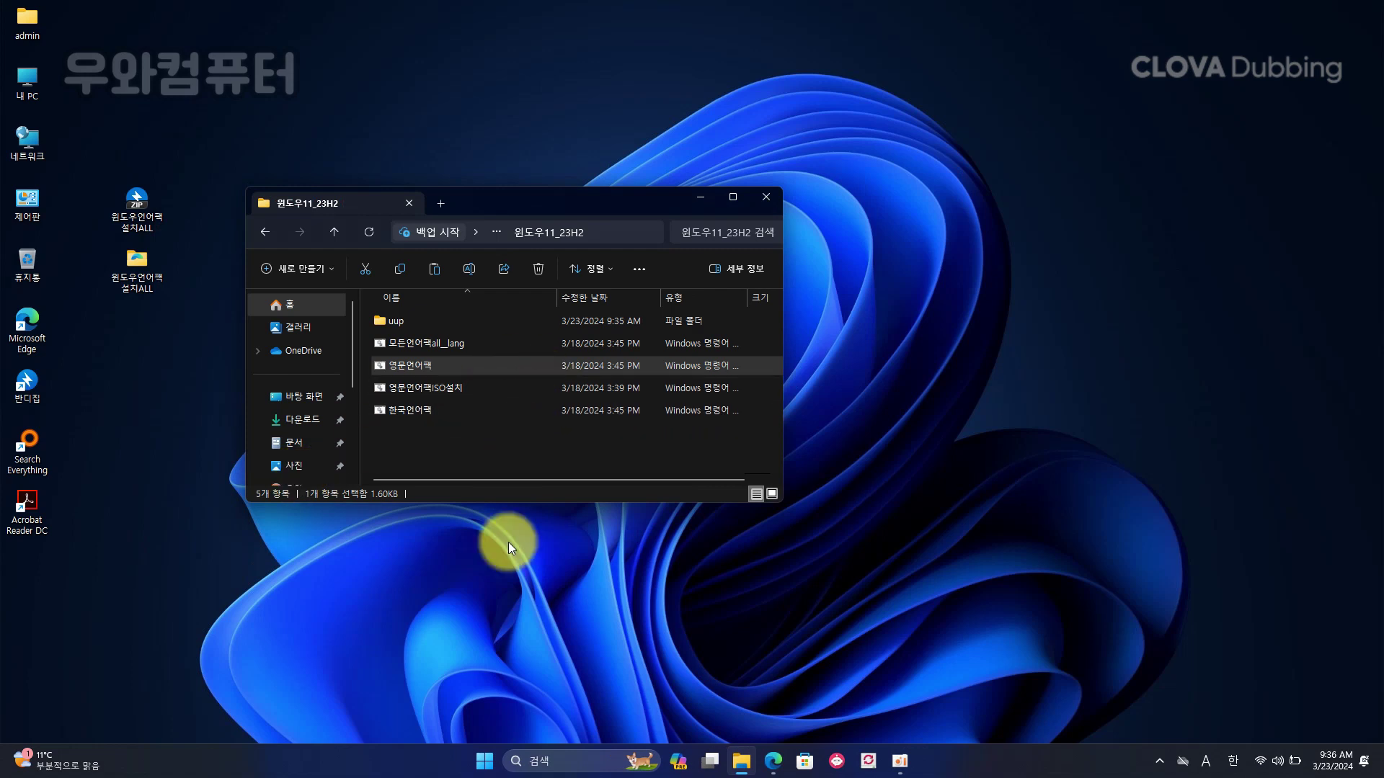
Restart the computer
key("super")
left_click(869, 712)
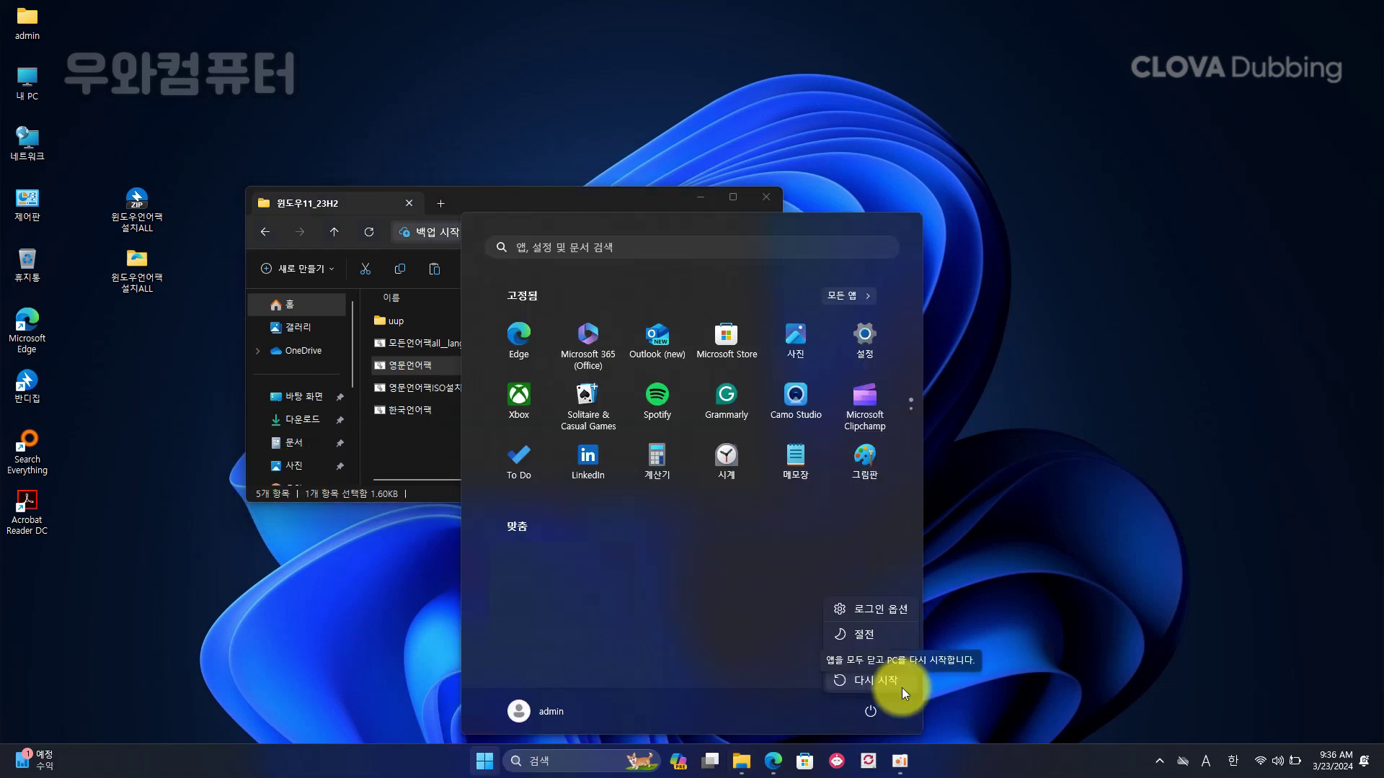
left_click(901, 687)
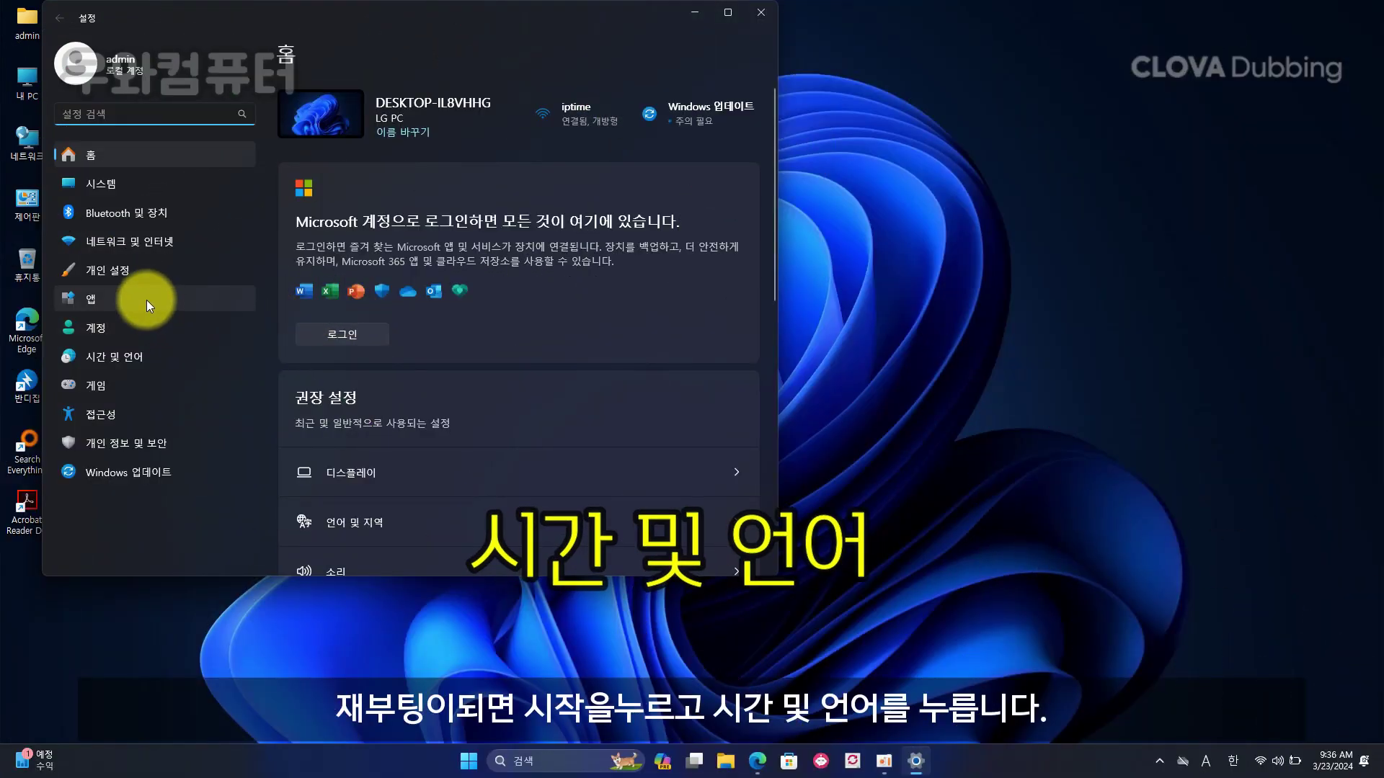
Open the language and region page (언어 및 지역) under time and language in the Windows settings
scroll(483, 527, "down", 2)
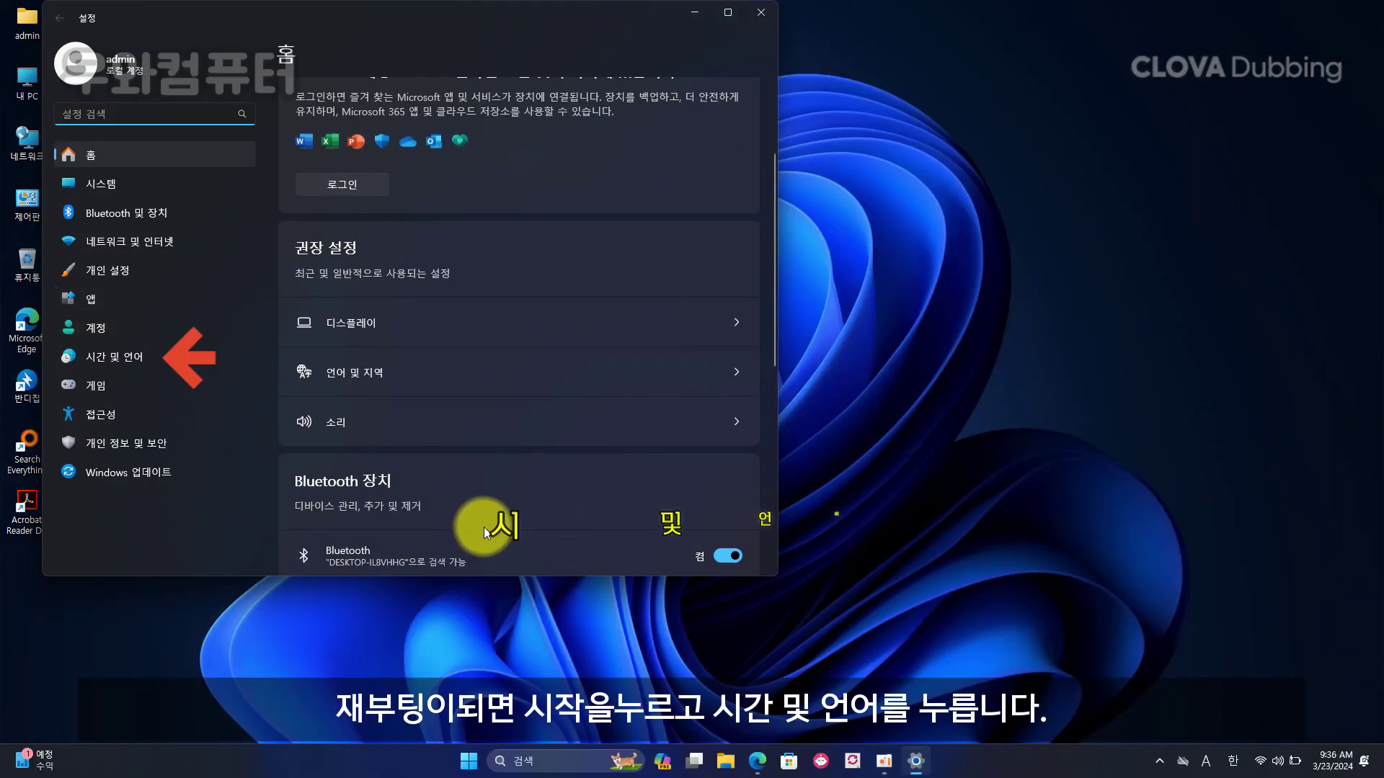
left_click(135, 357)
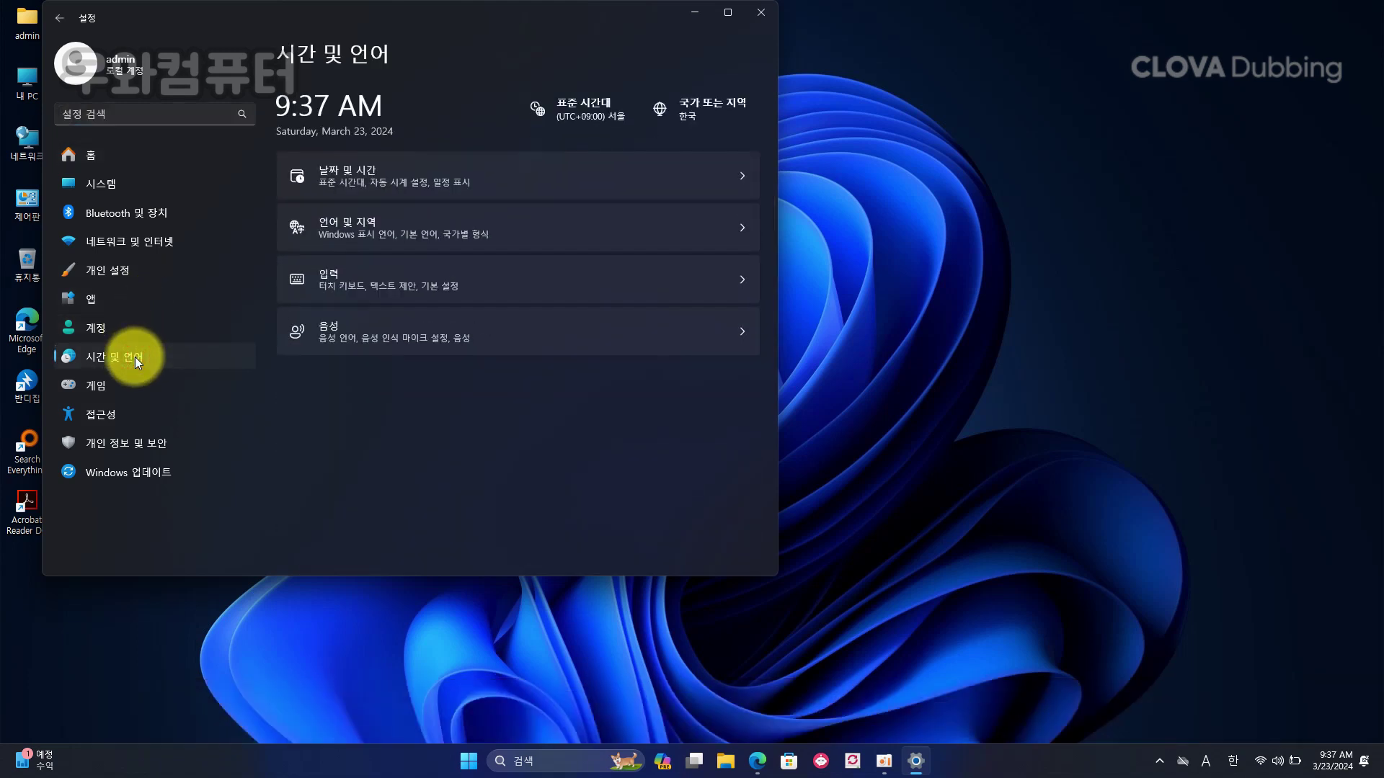
left_click(725, 110)
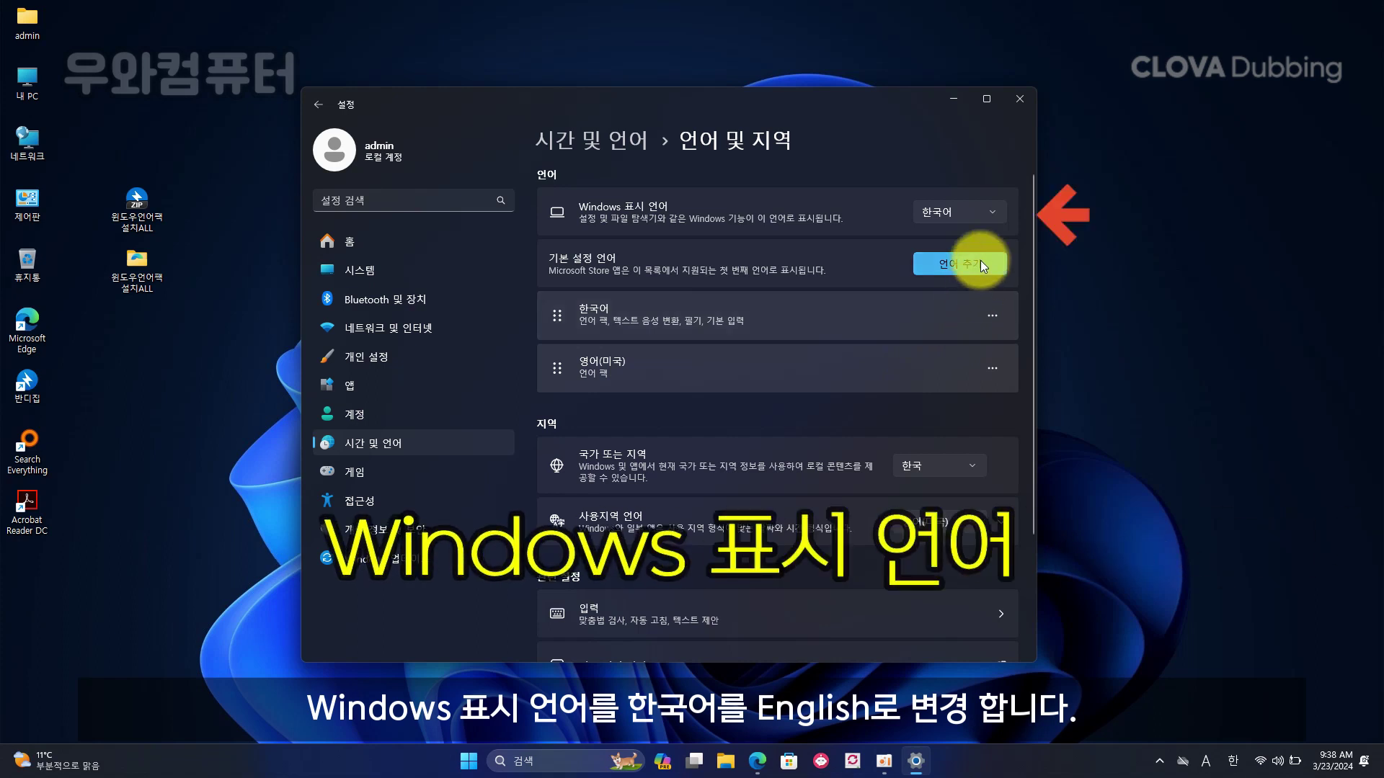
Set the Windows display language to English (United States) and the country or region to 미국
left_click(981, 210)
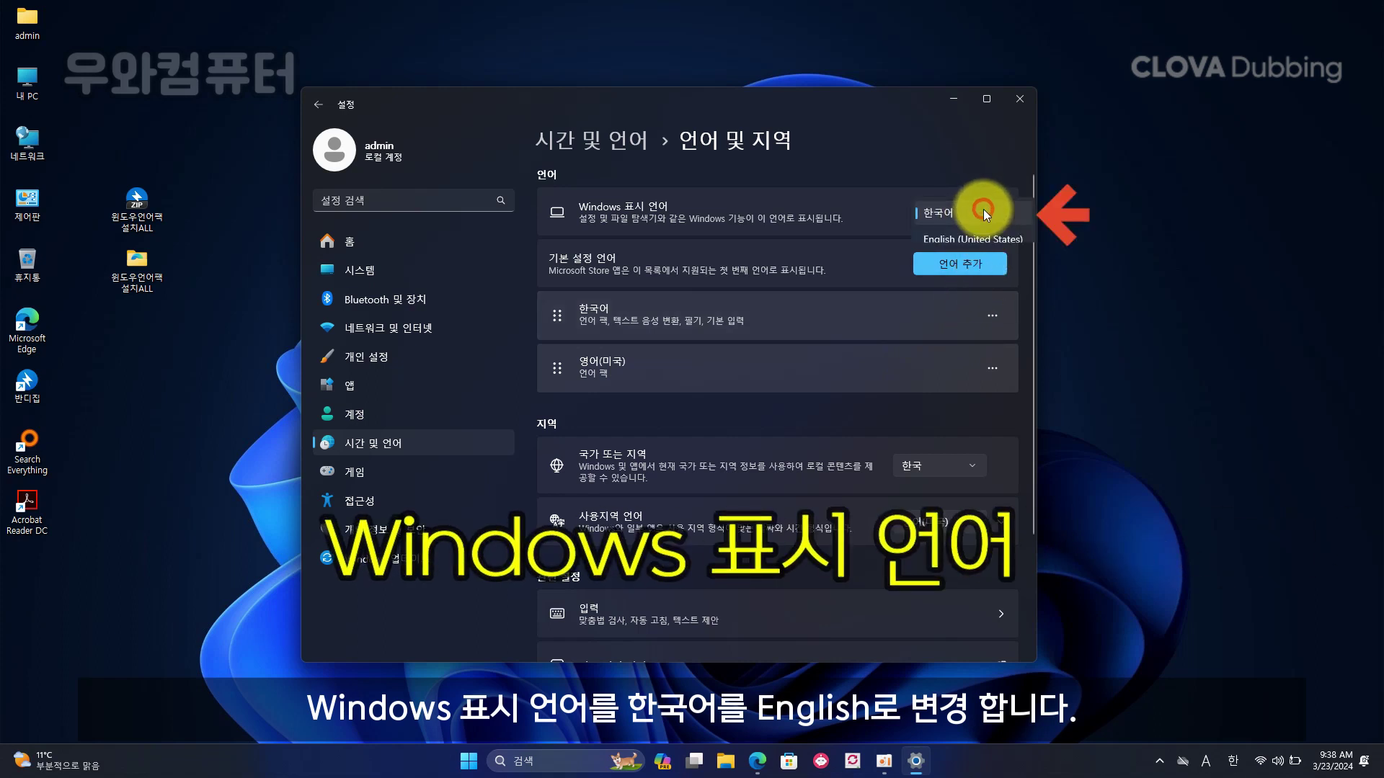
left_click(966, 244)
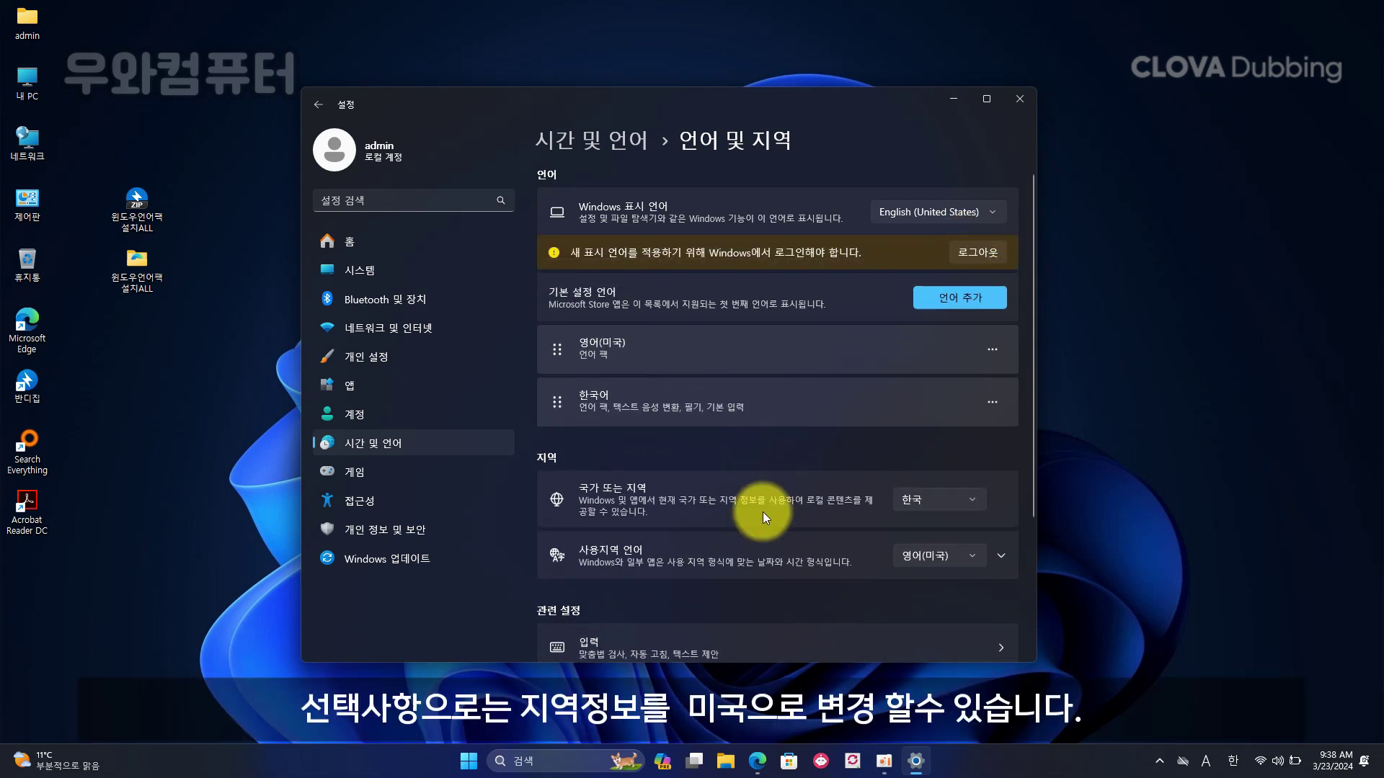
left_click(935, 501)
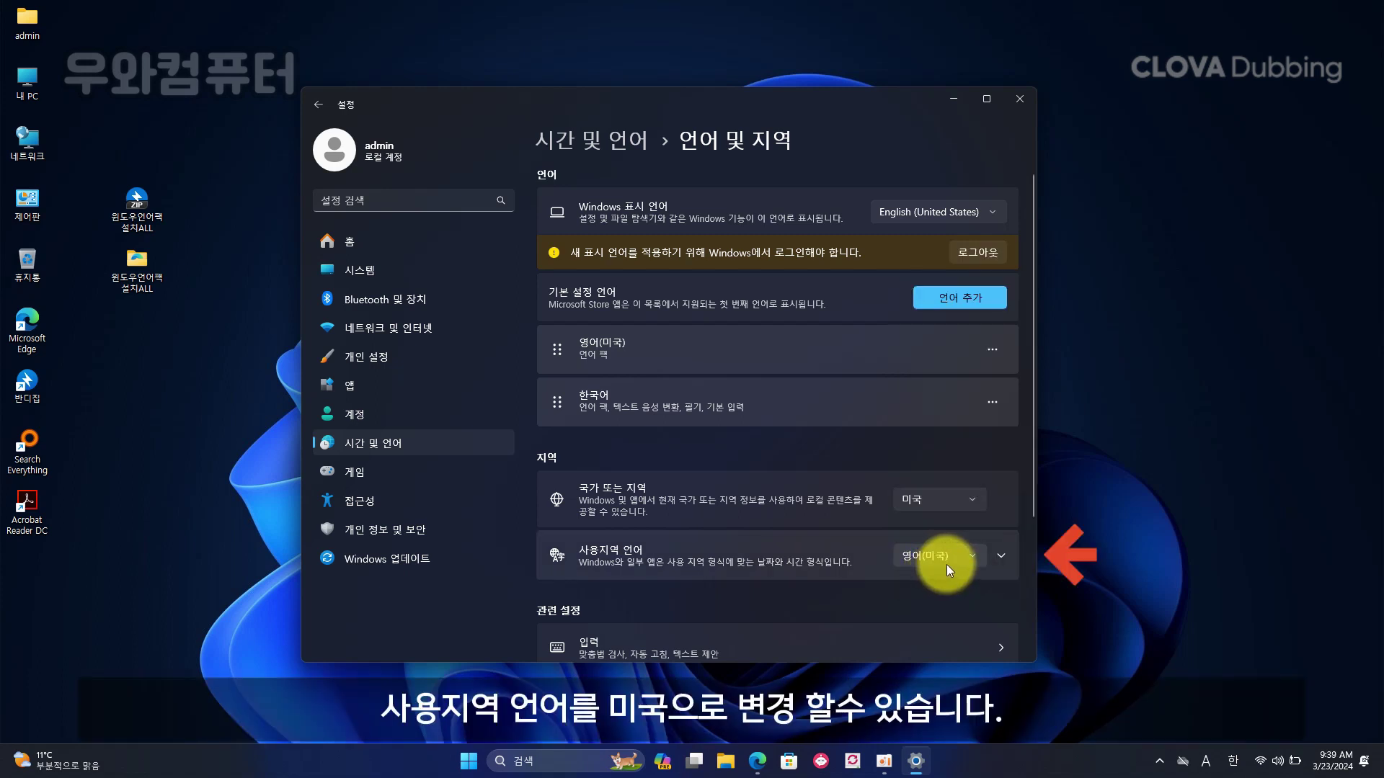
Set the regional format language (사용지역 언어) to 영어(미국) and log out of Windows to apply the new display language
left_click(946, 564)
left_click(947, 564)
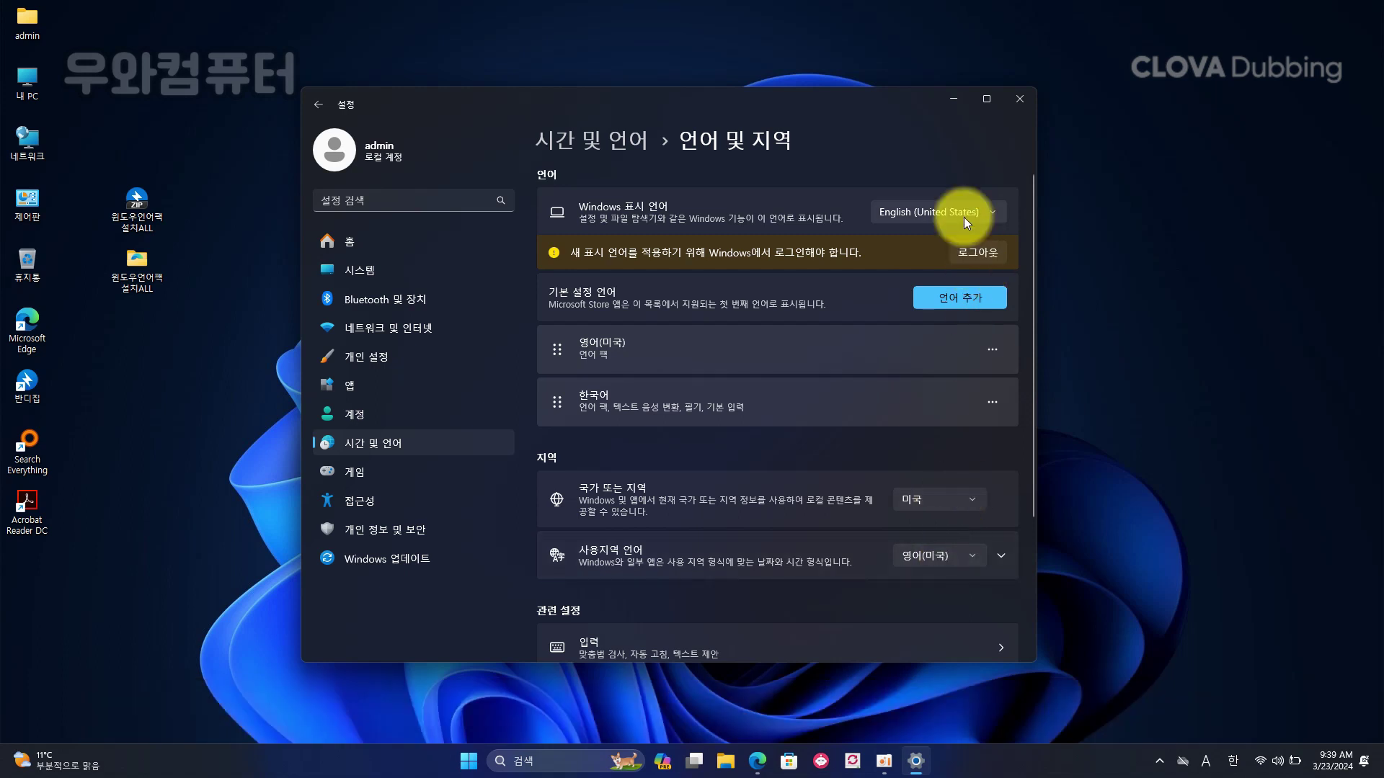
left_click(977, 252)
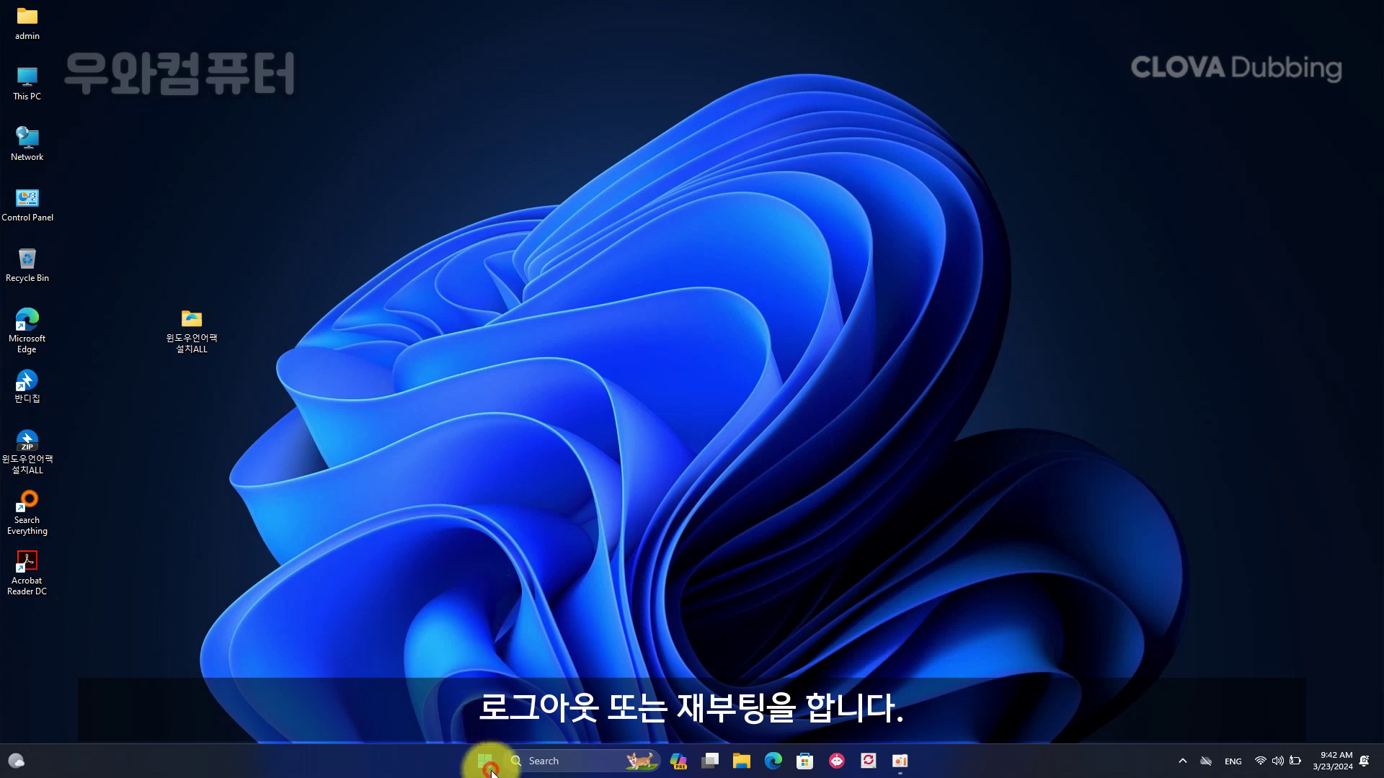
Check the display language in Windows Settings and in the Control Panel, opened with the Run command control, and close the Control Panel
left_click(484, 761)
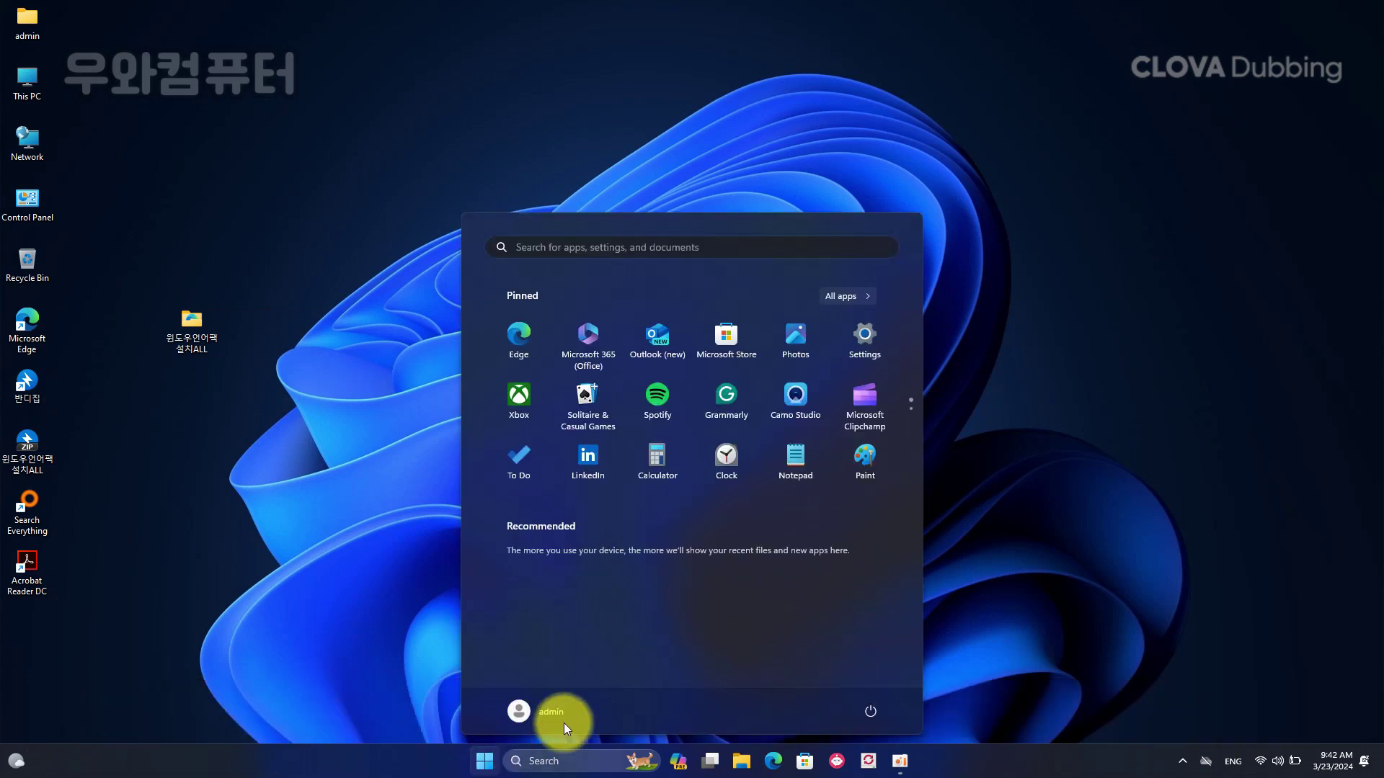
left_click(883, 341)
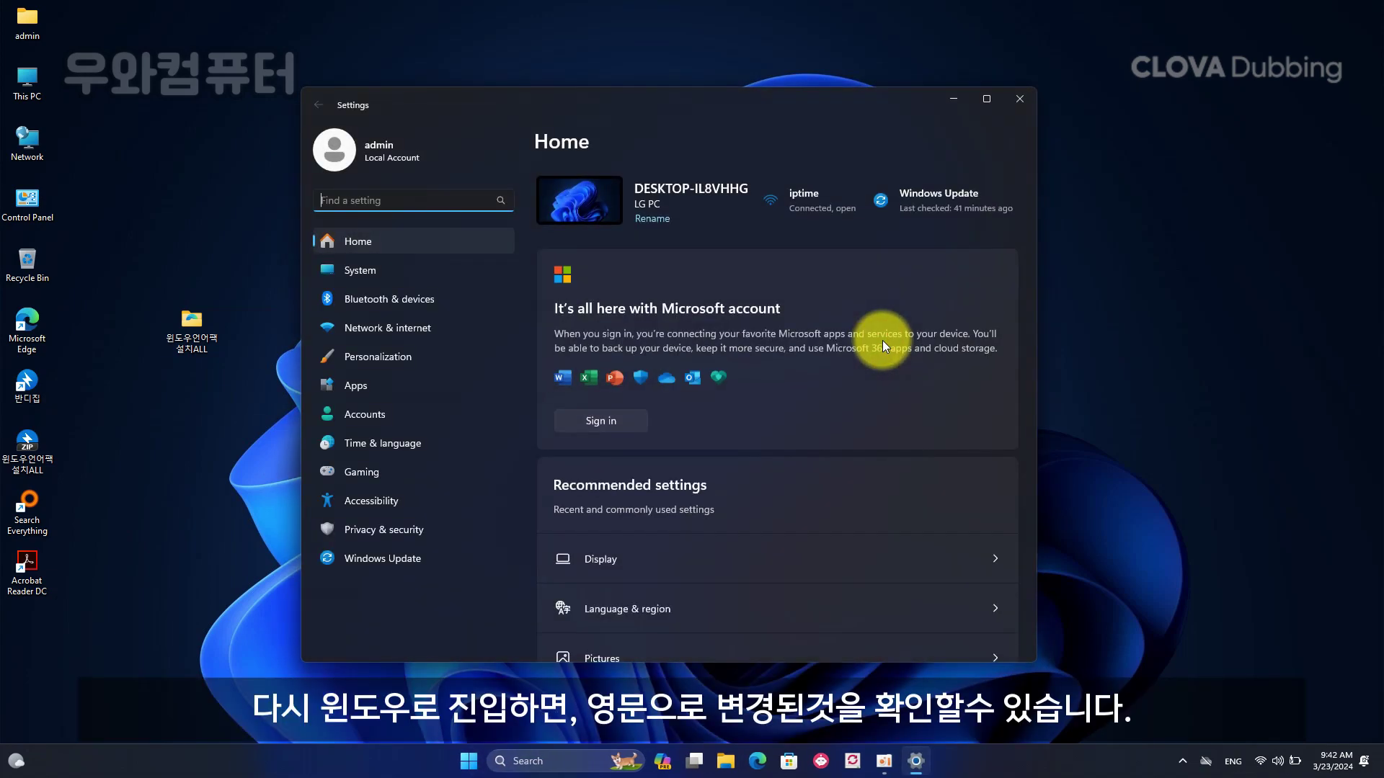
right_click(468, 758)
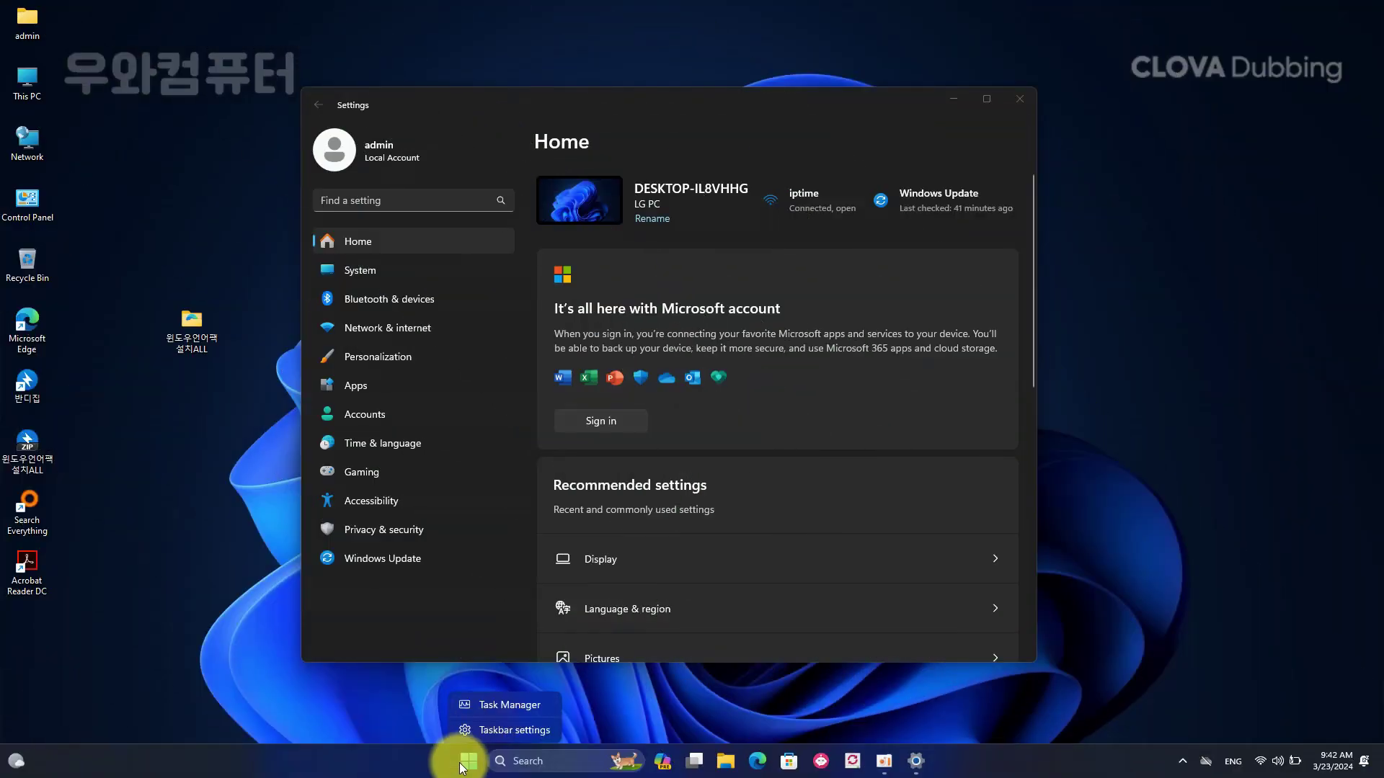
left_click(451, 672)
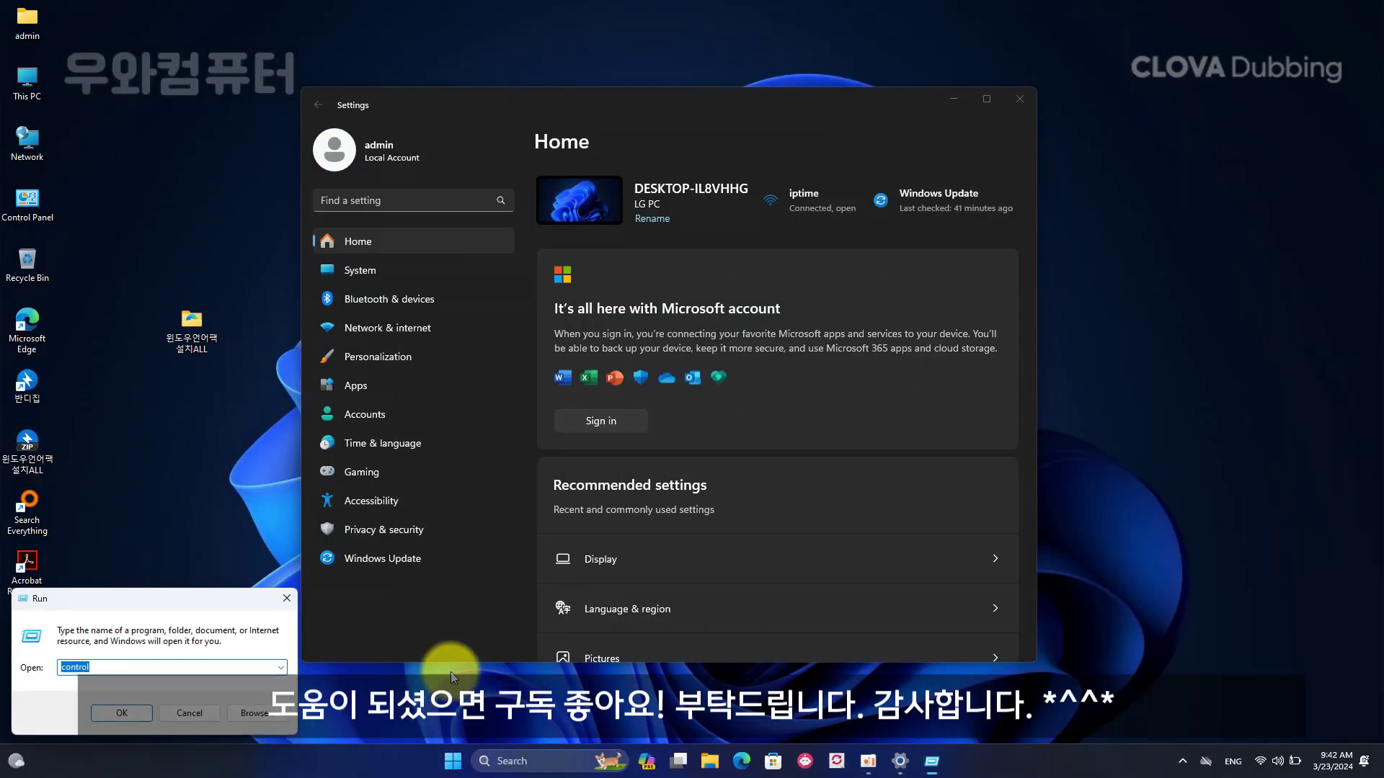
key("Return")
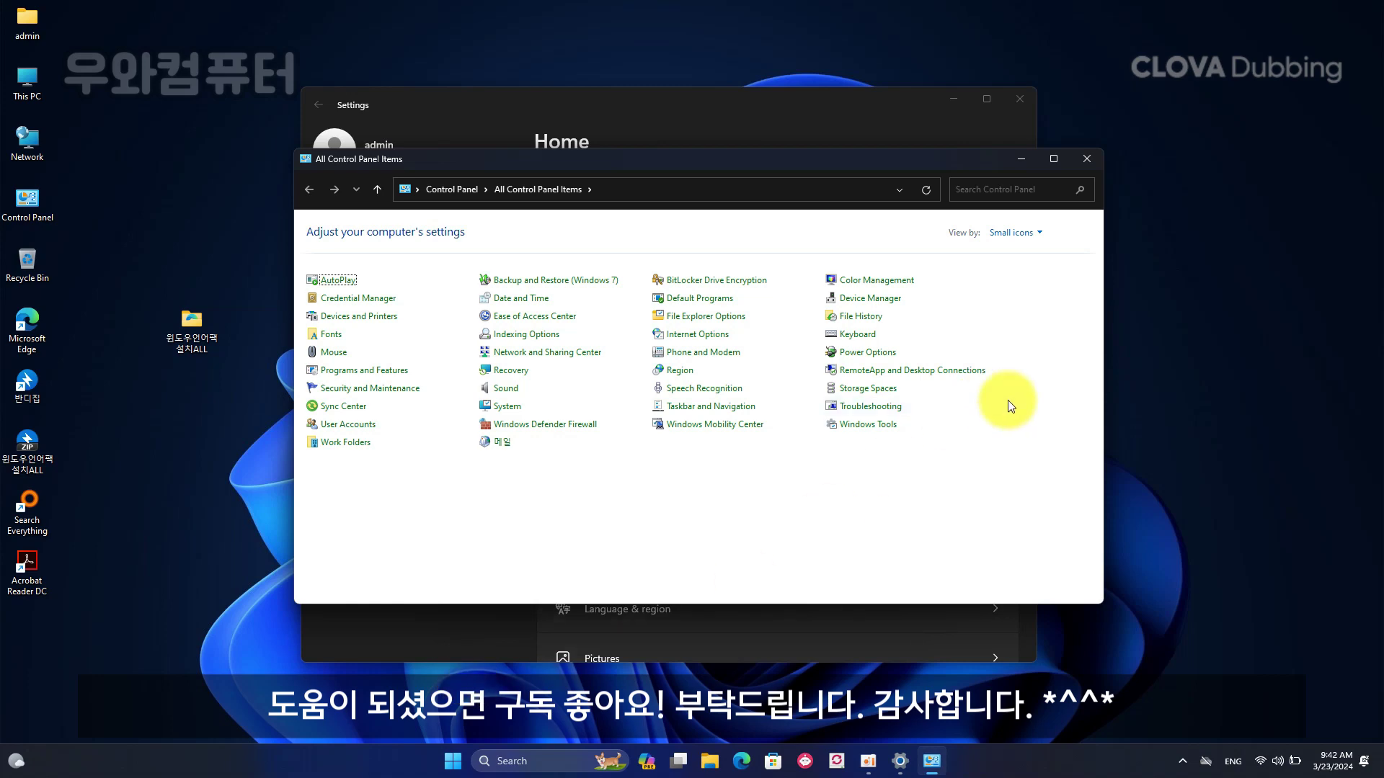
left_click(1087, 159)
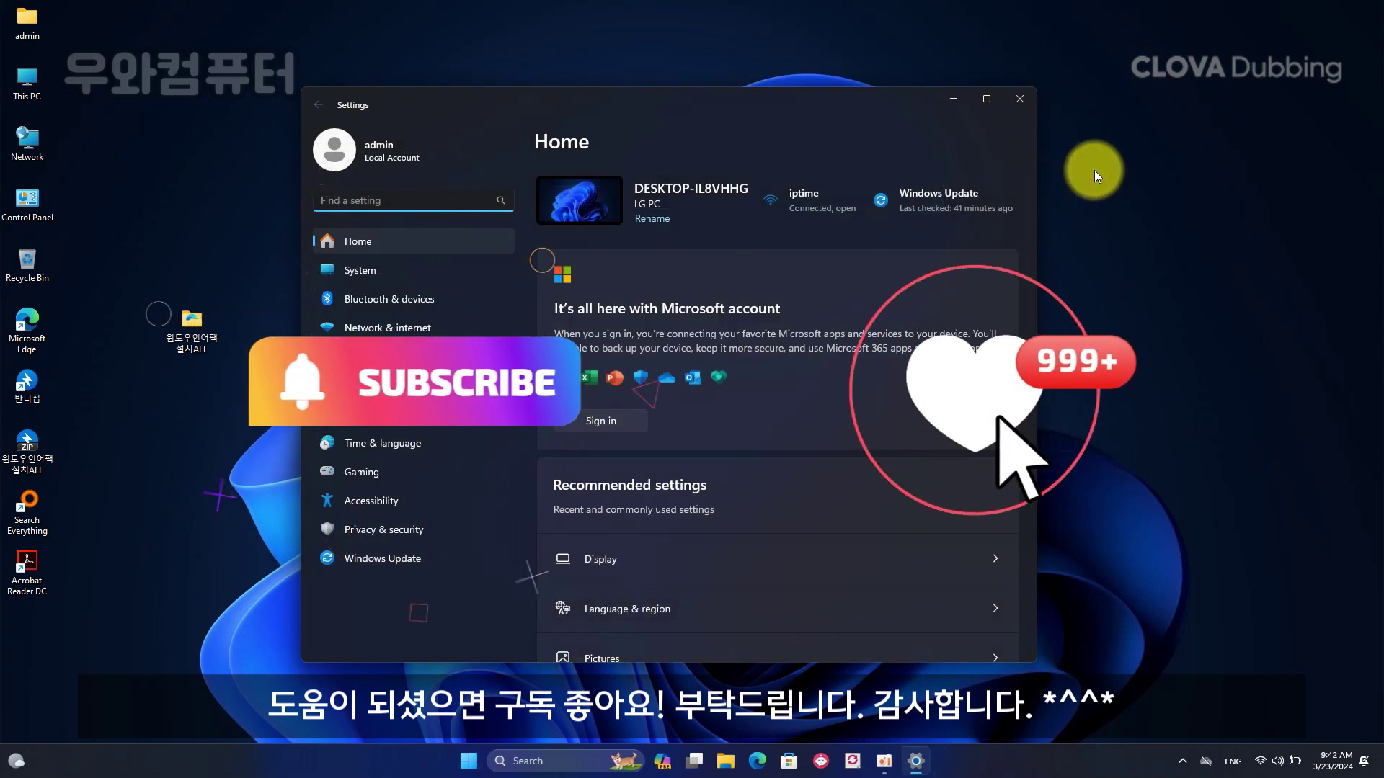